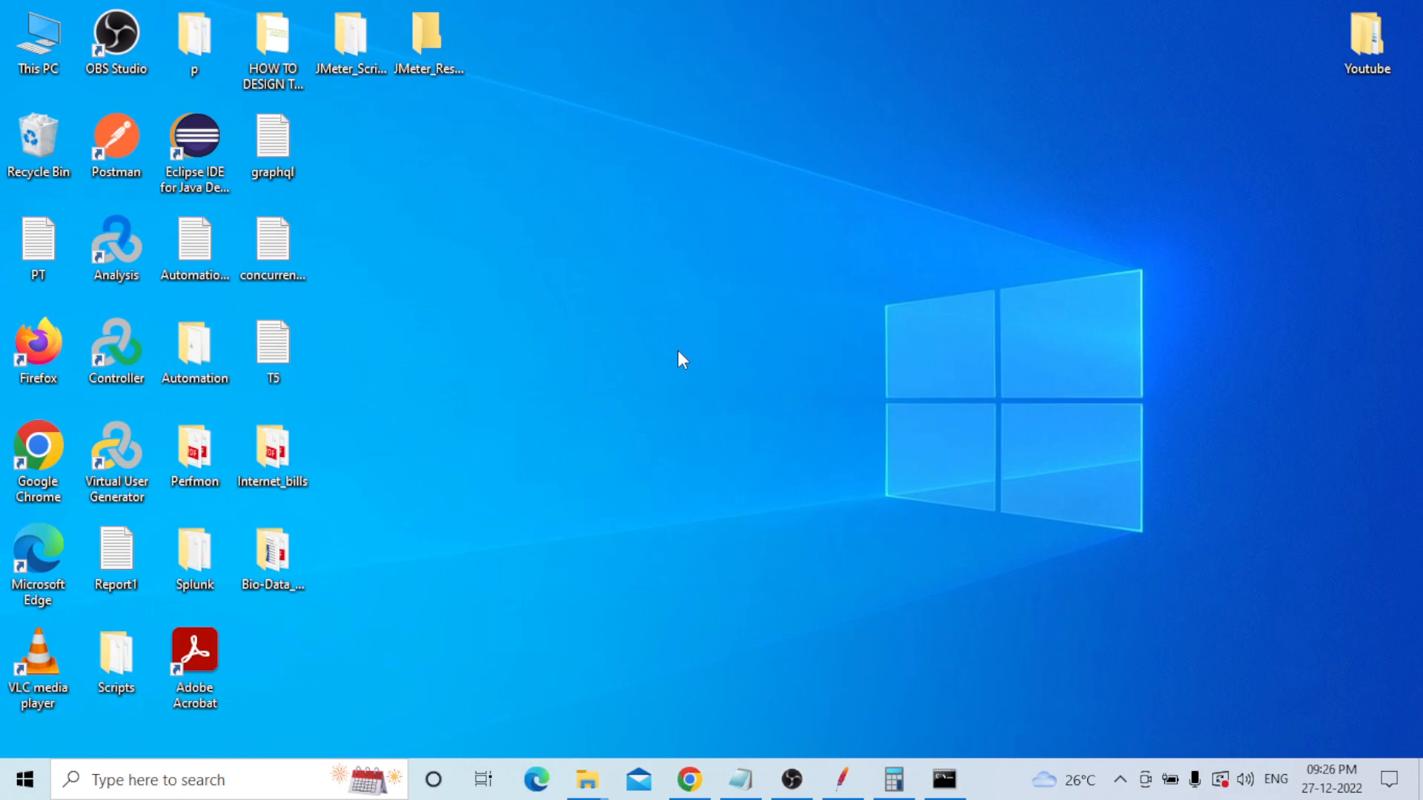
- View the load test heading in Notepad, place the cursor below it, and switch to the JMeter test plan
left_click(743, 779)
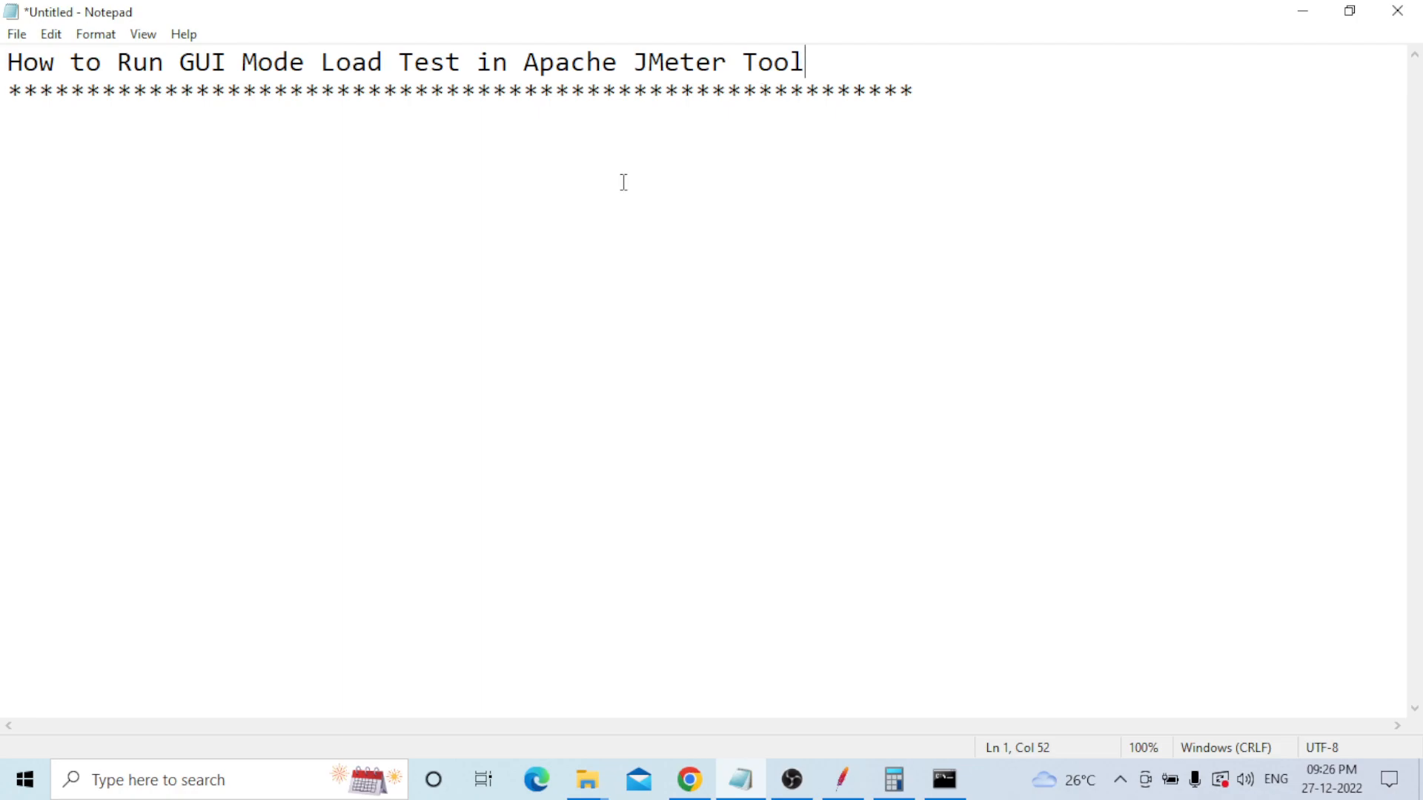
left_click(607, 197)
left_click(845, 792)
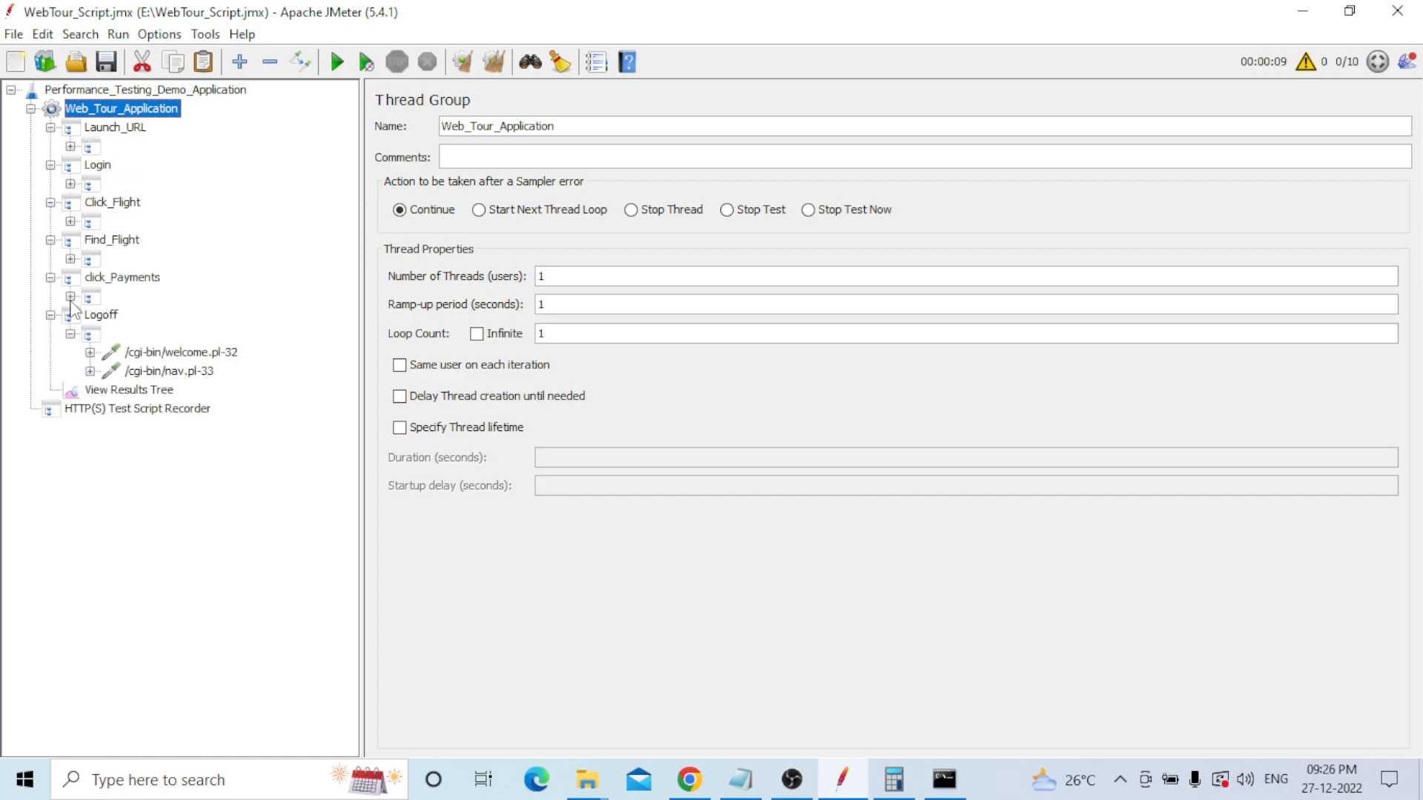
- Expand the request groups under click_Payments, Find_Flight, Click_Flight, Login and Launch_URL to examine their samplers
left_click(70, 296)
left_click(70, 259)
left_click(71, 222)
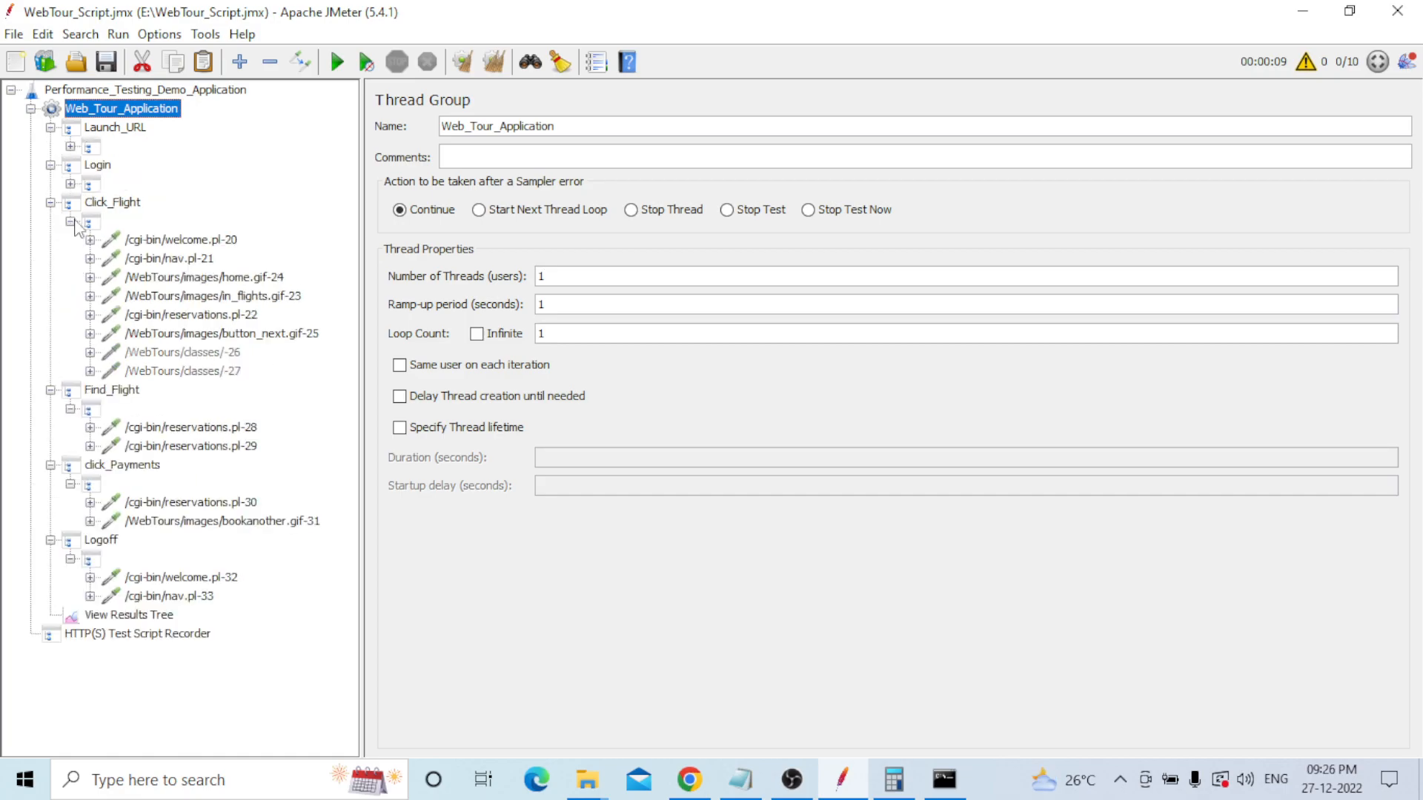
left_click(70, 184)
left_click(70, 146)
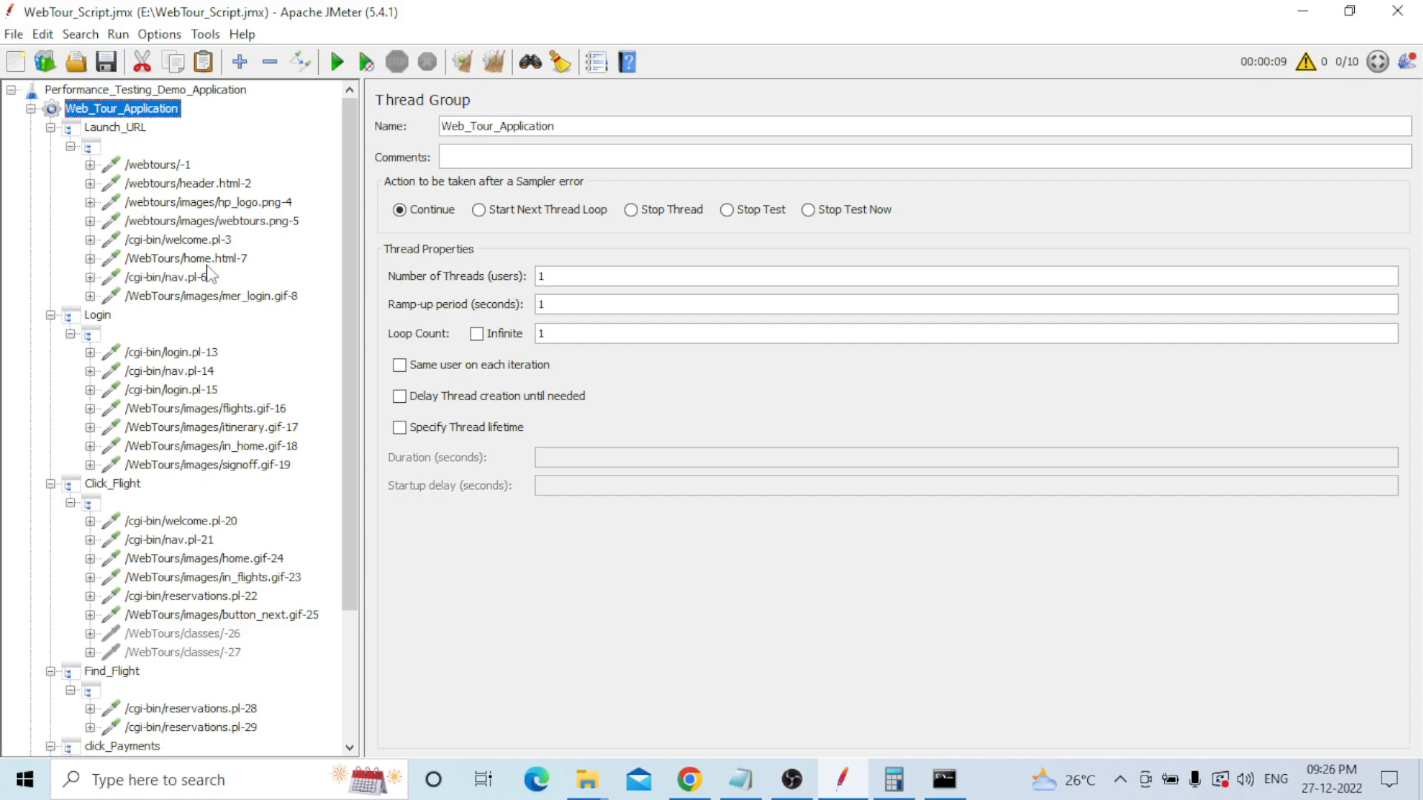
scroll(210, 277, "down", 3)
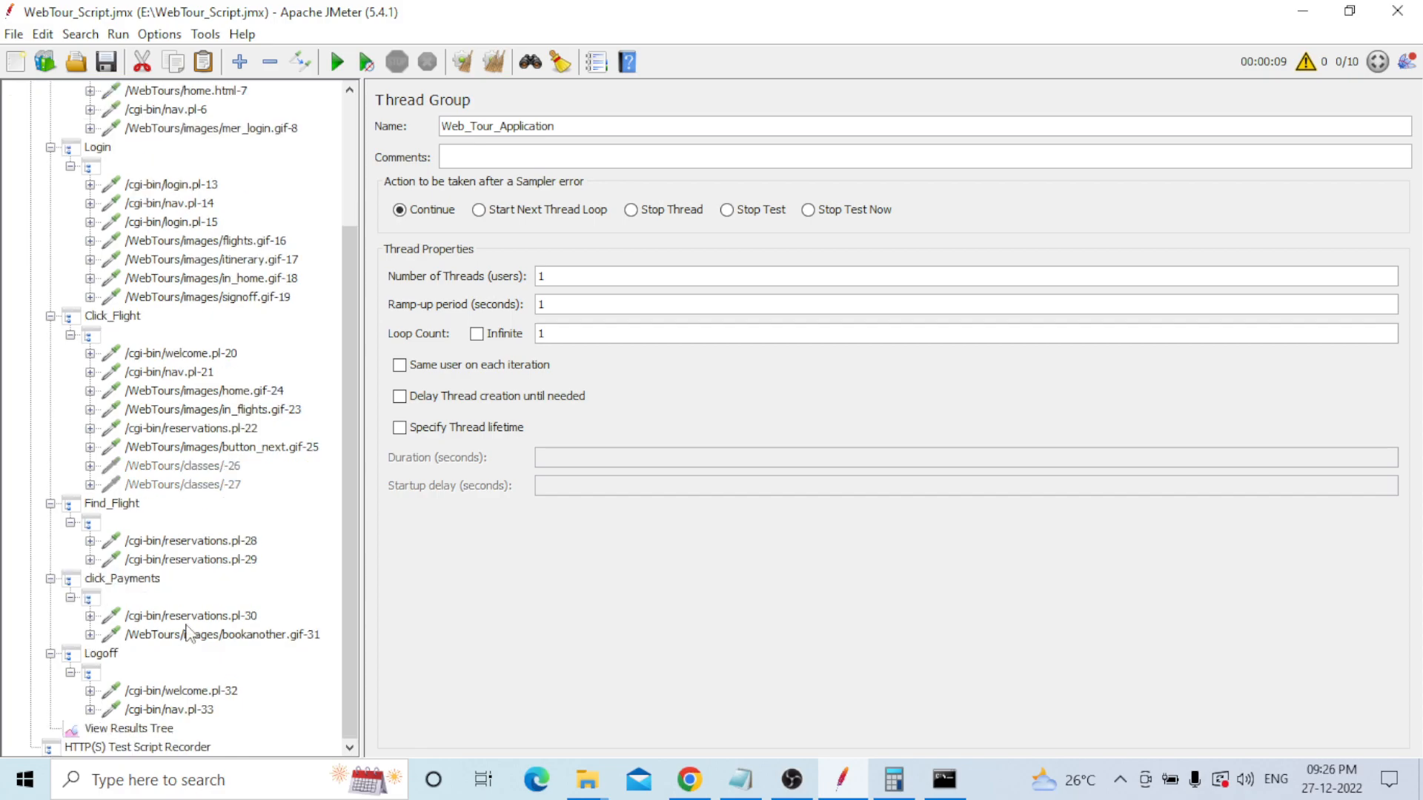
- Examine the settings of View Results Tree and the HTTP(S) Test Script Recorder
left_click(128, 729)
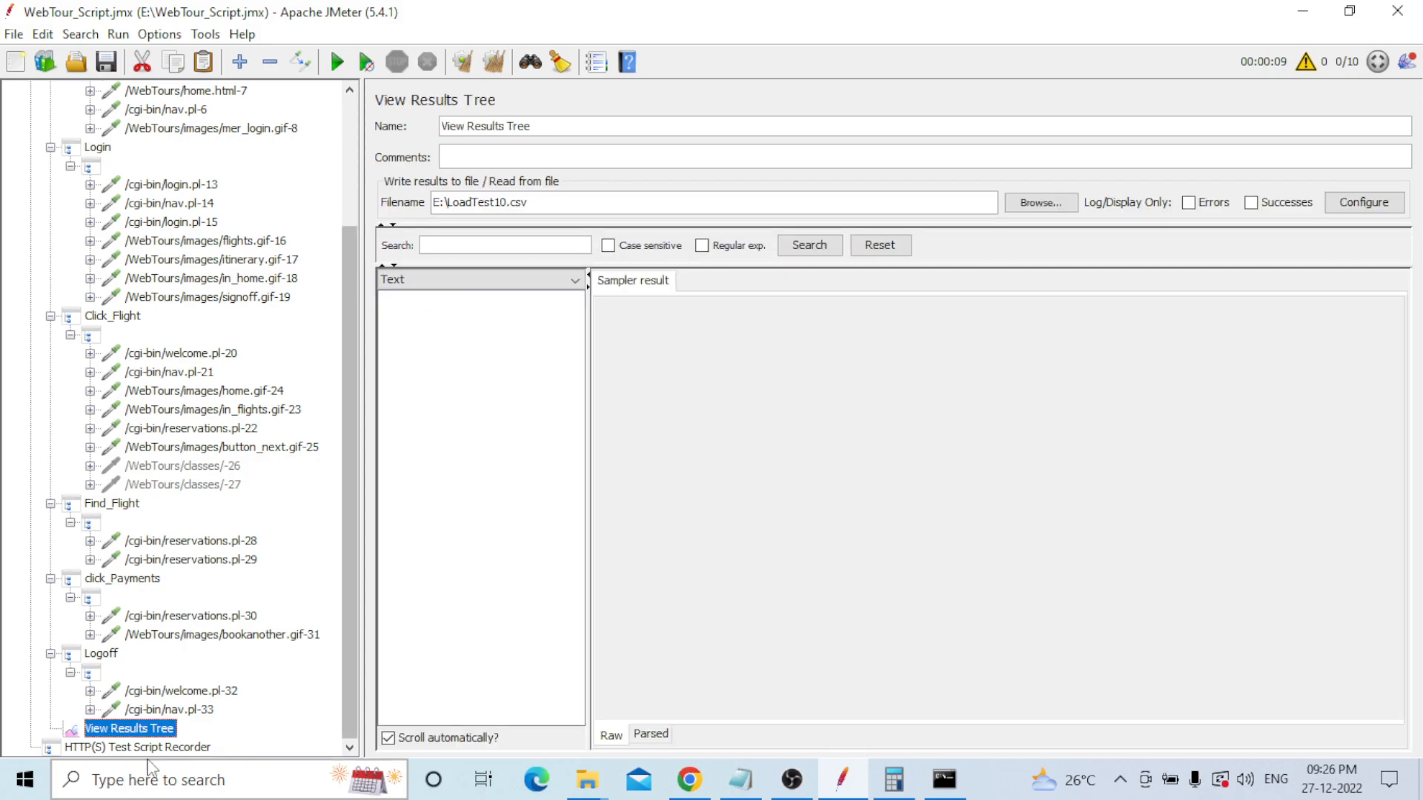
left_click(141, 746)
left_click_drag(356, 252, 2, 1)
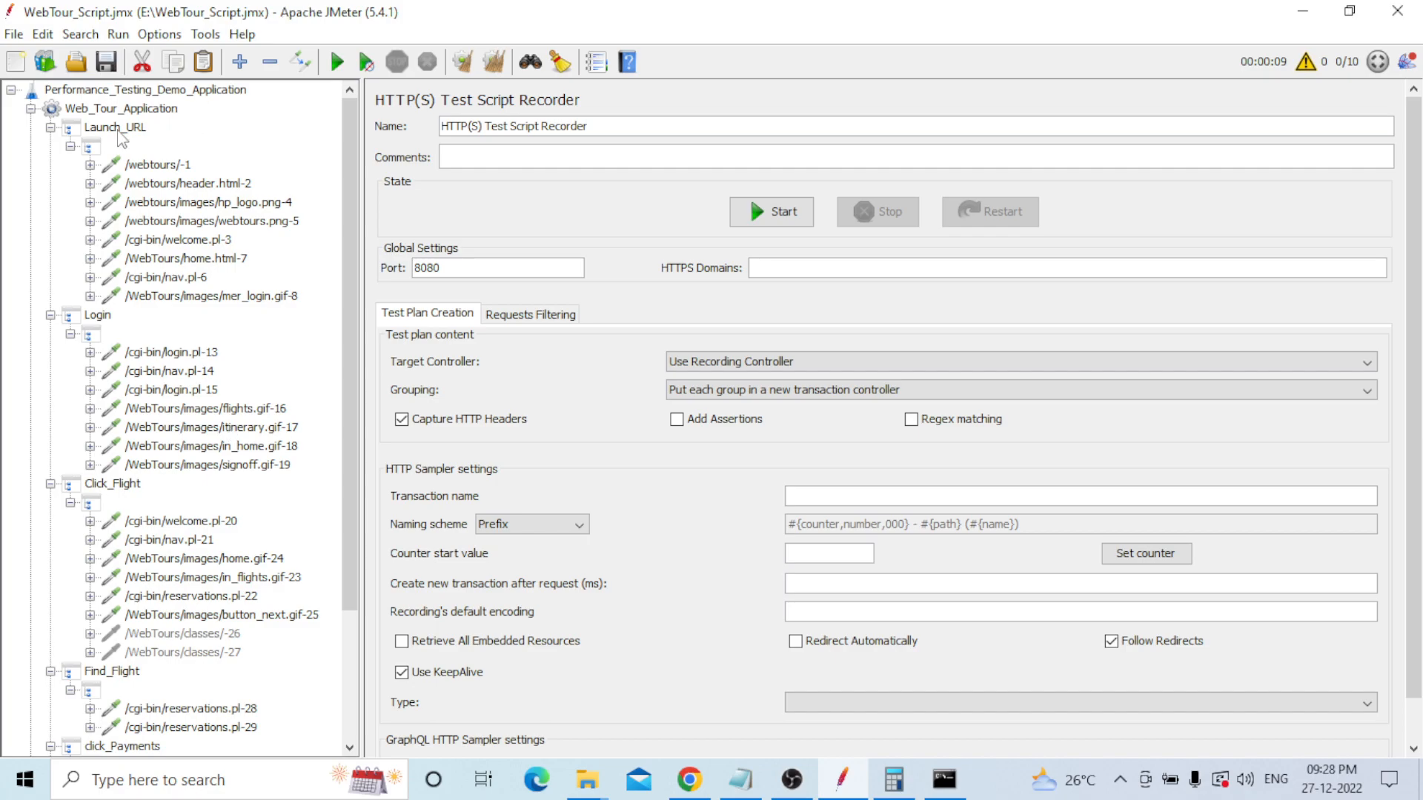
- Browse the listener types that can be added to the Web_Tour_Application thread group, adding none
right_click(132, 109)
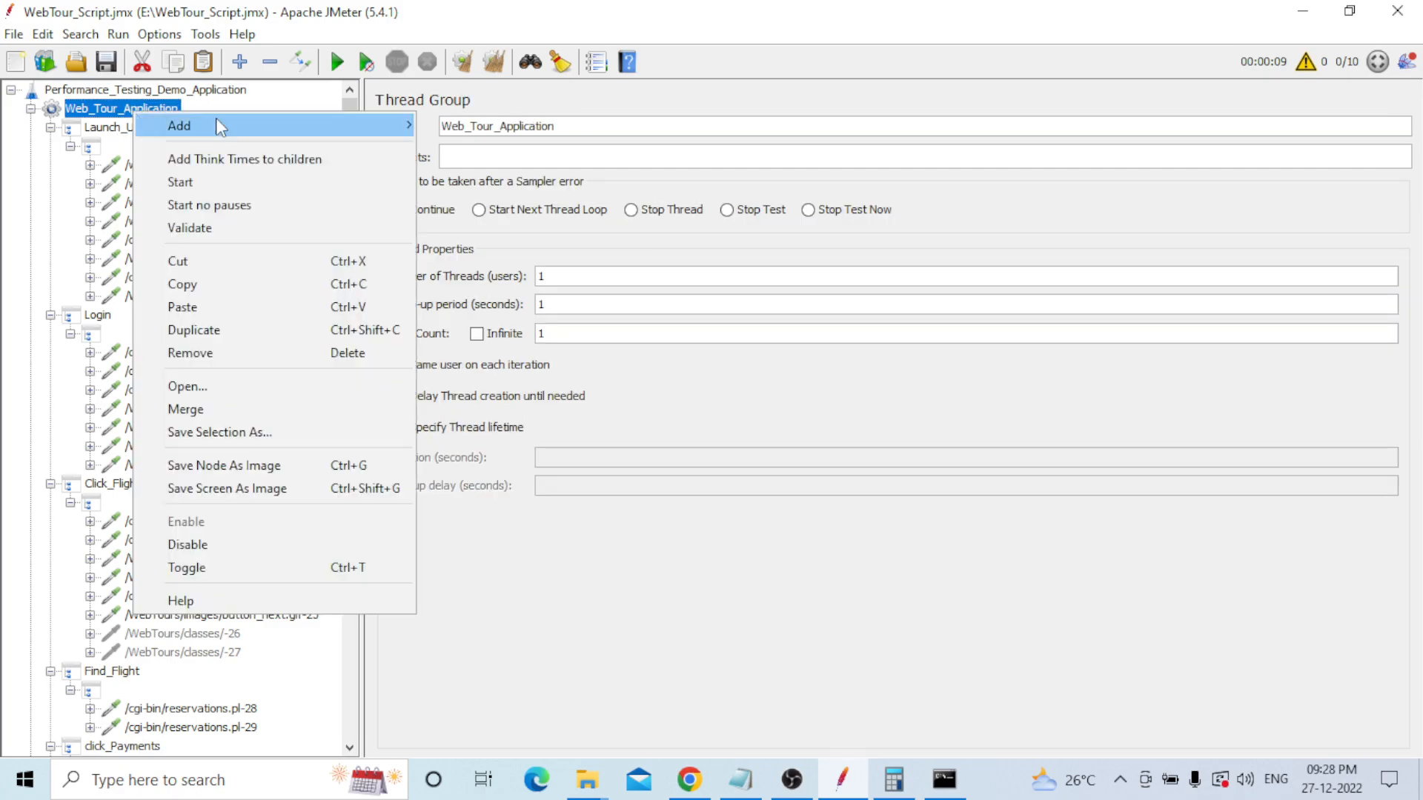
mouse_move(215, 118)
mouse_move(474, 342)
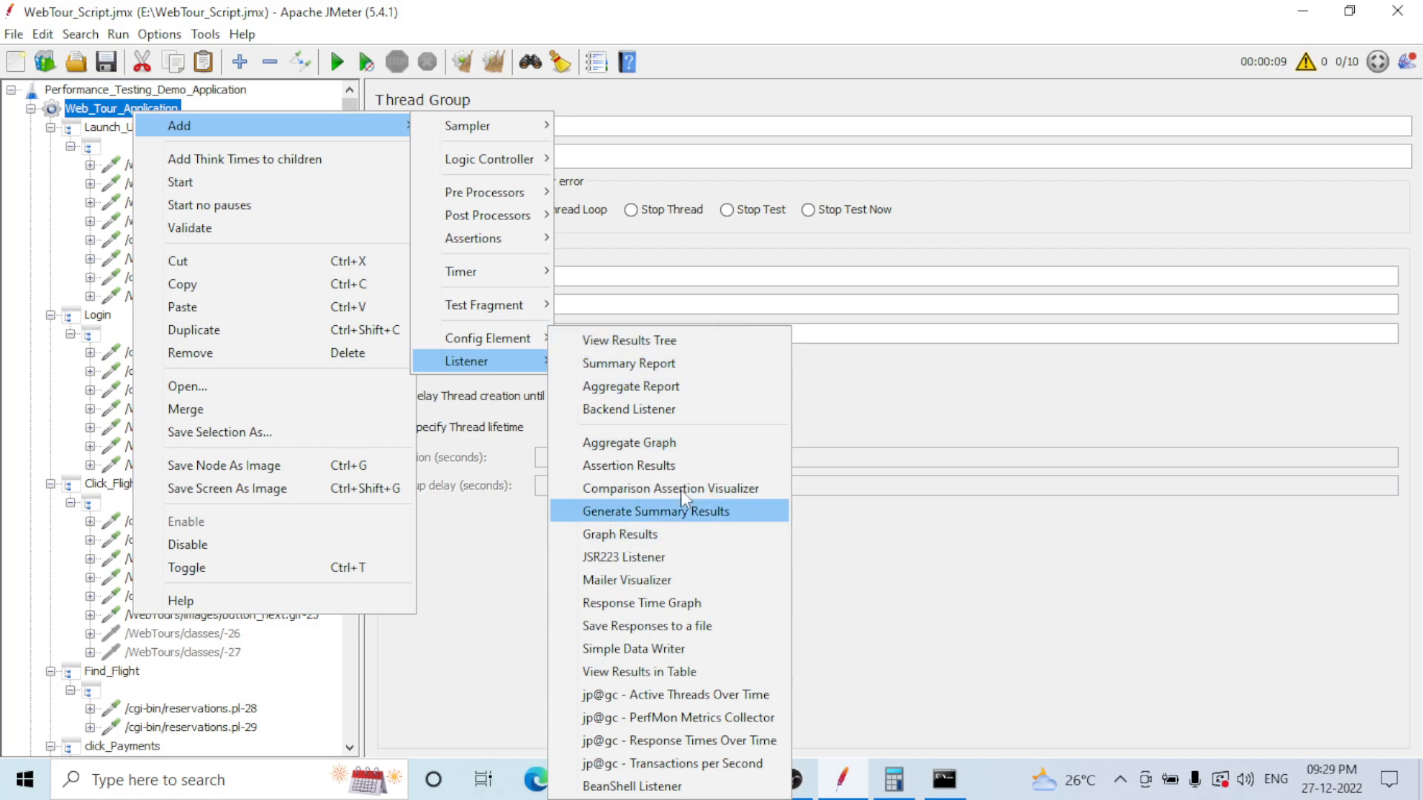
left_click(504, 589)
- Collapse the request groups under Logoff, click_Payments, Find_Flight, Click_Flight, Login and Launch_URL
left_click_drag(344, 314, 353, 480)
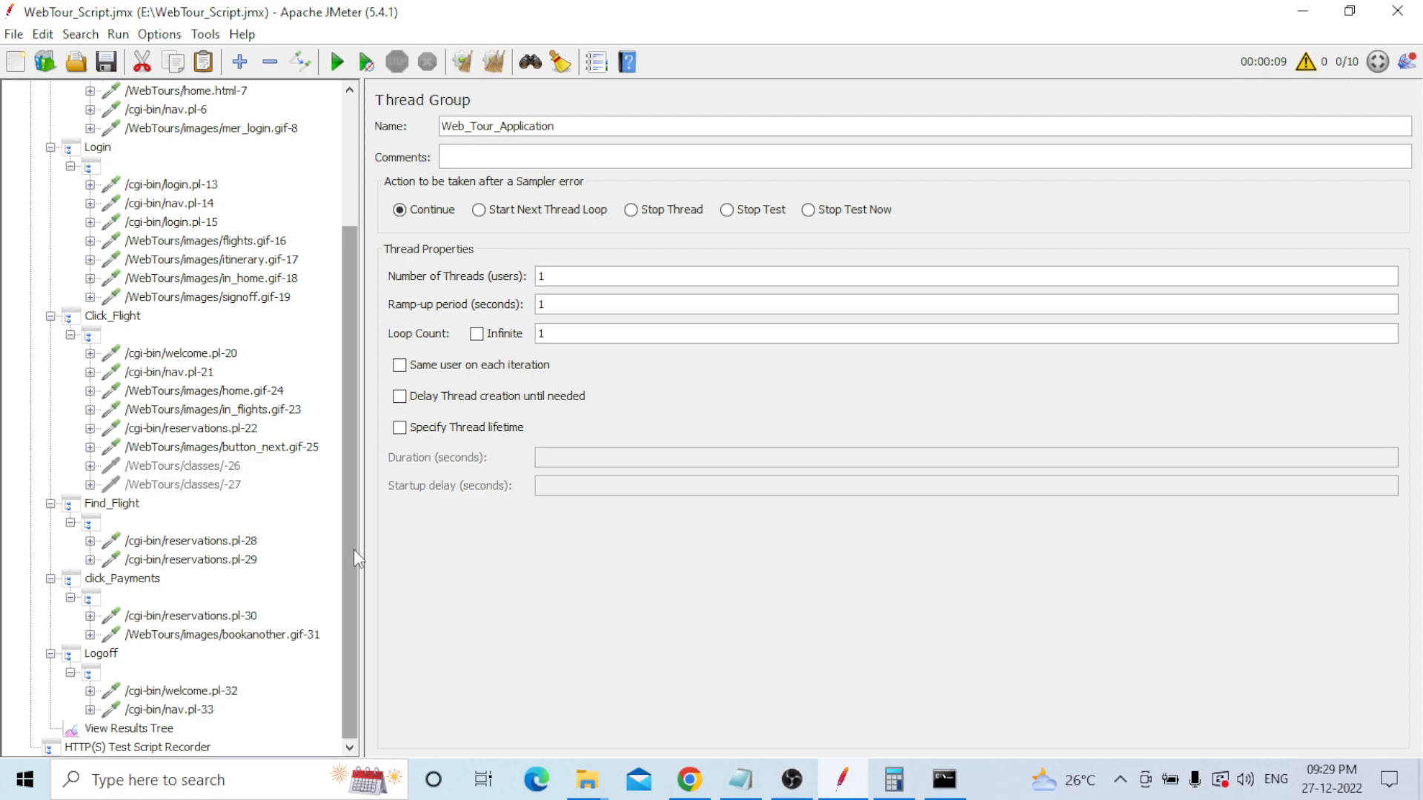
scroll(354, 549, "up", 3)
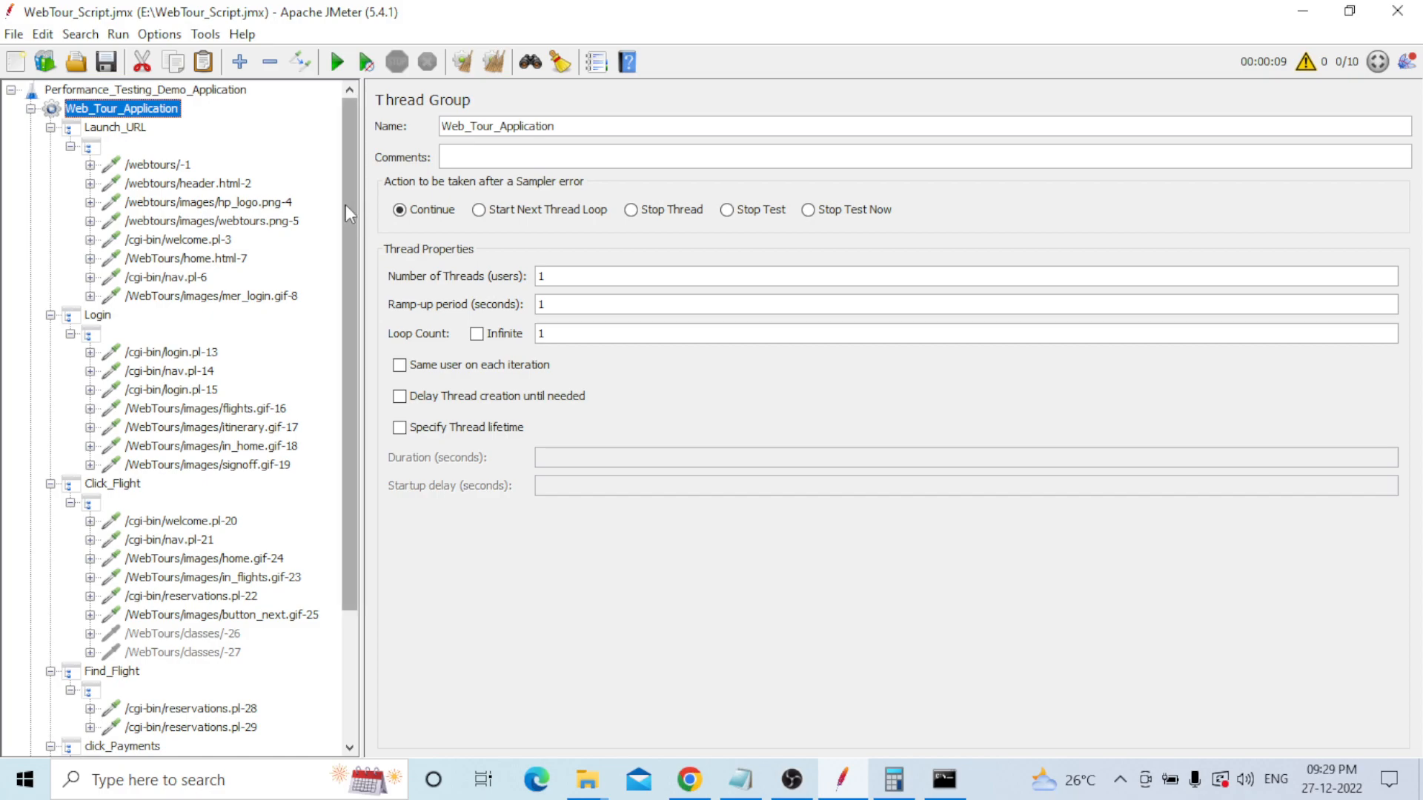
scroll(345, 210, "down", 3)
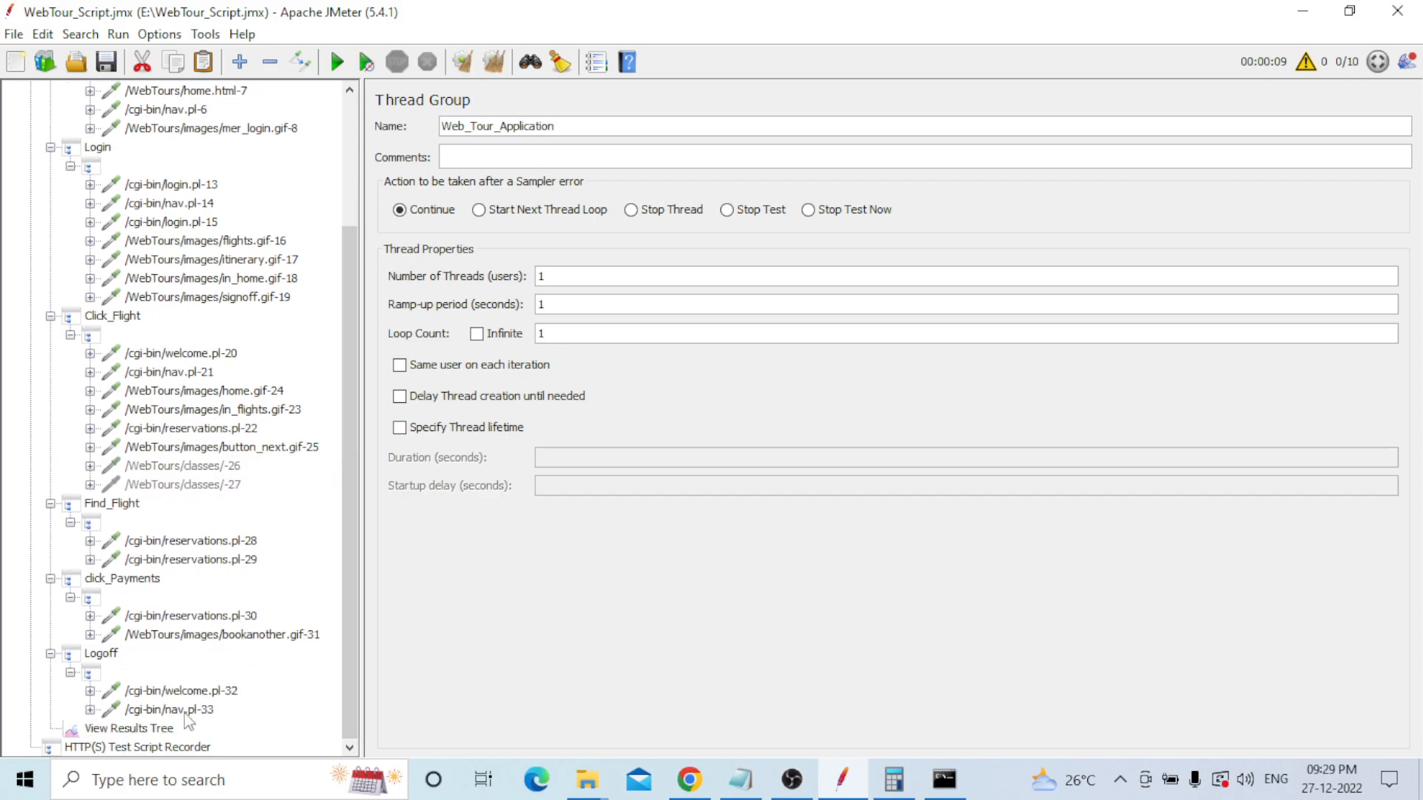
left_click(71, 672)
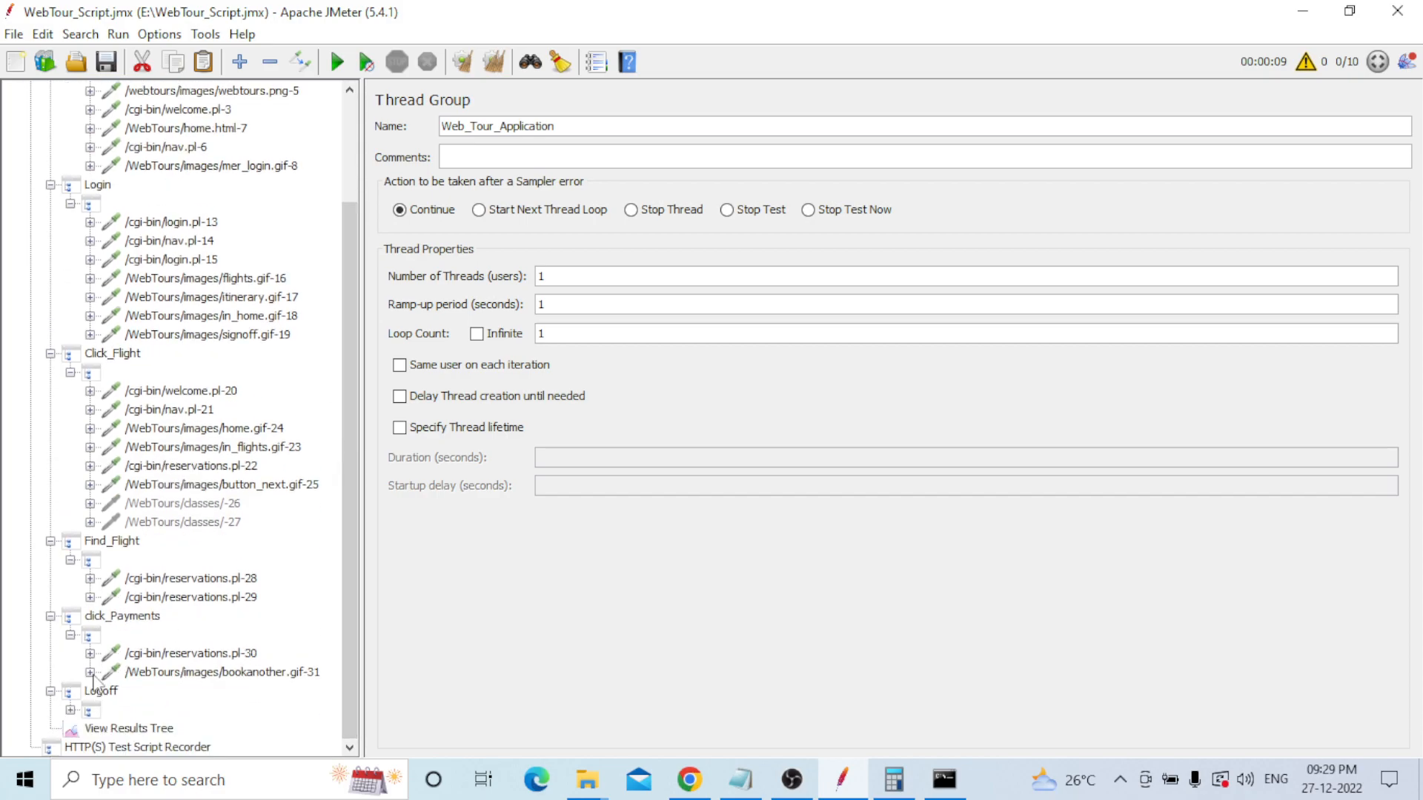
left_click(70, 635)
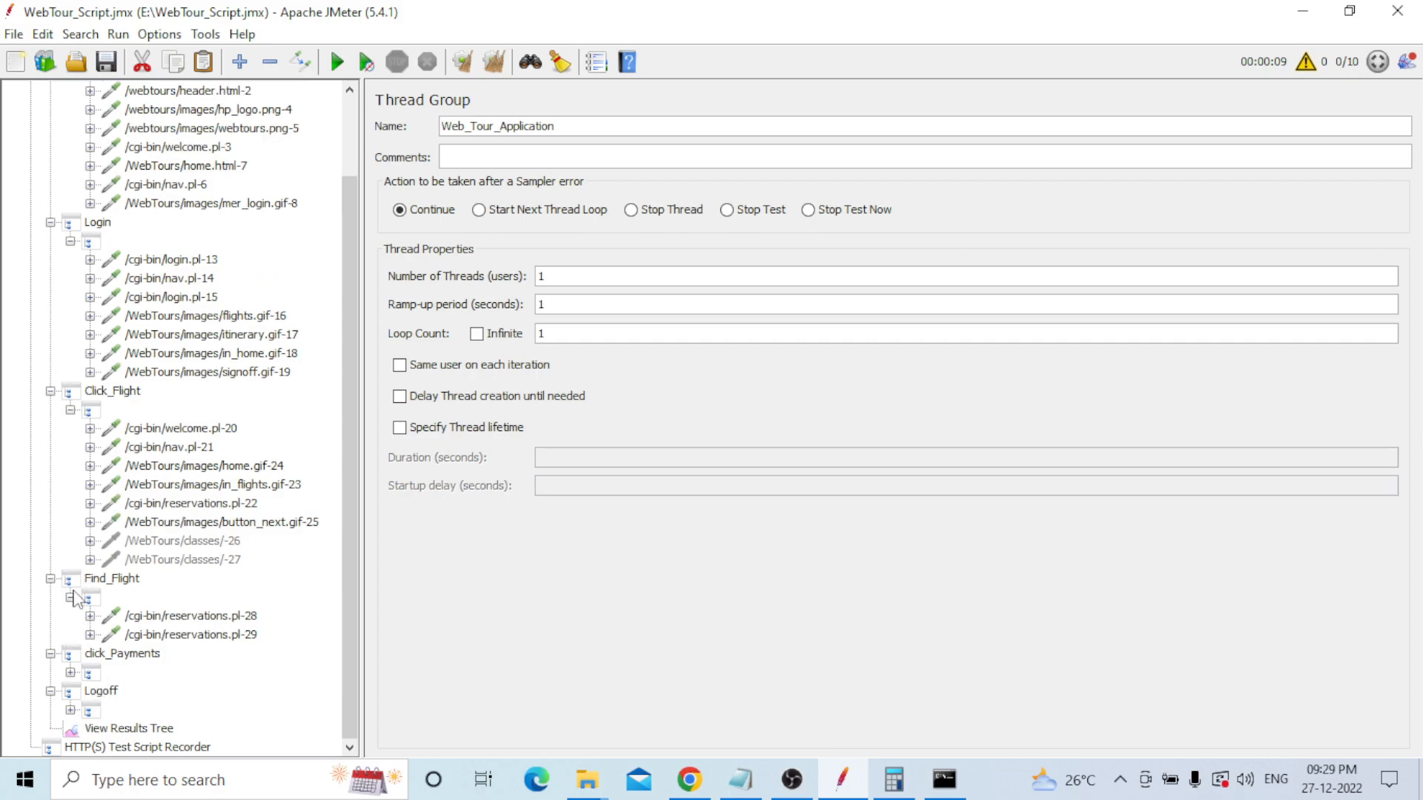
left_click(71, 596)
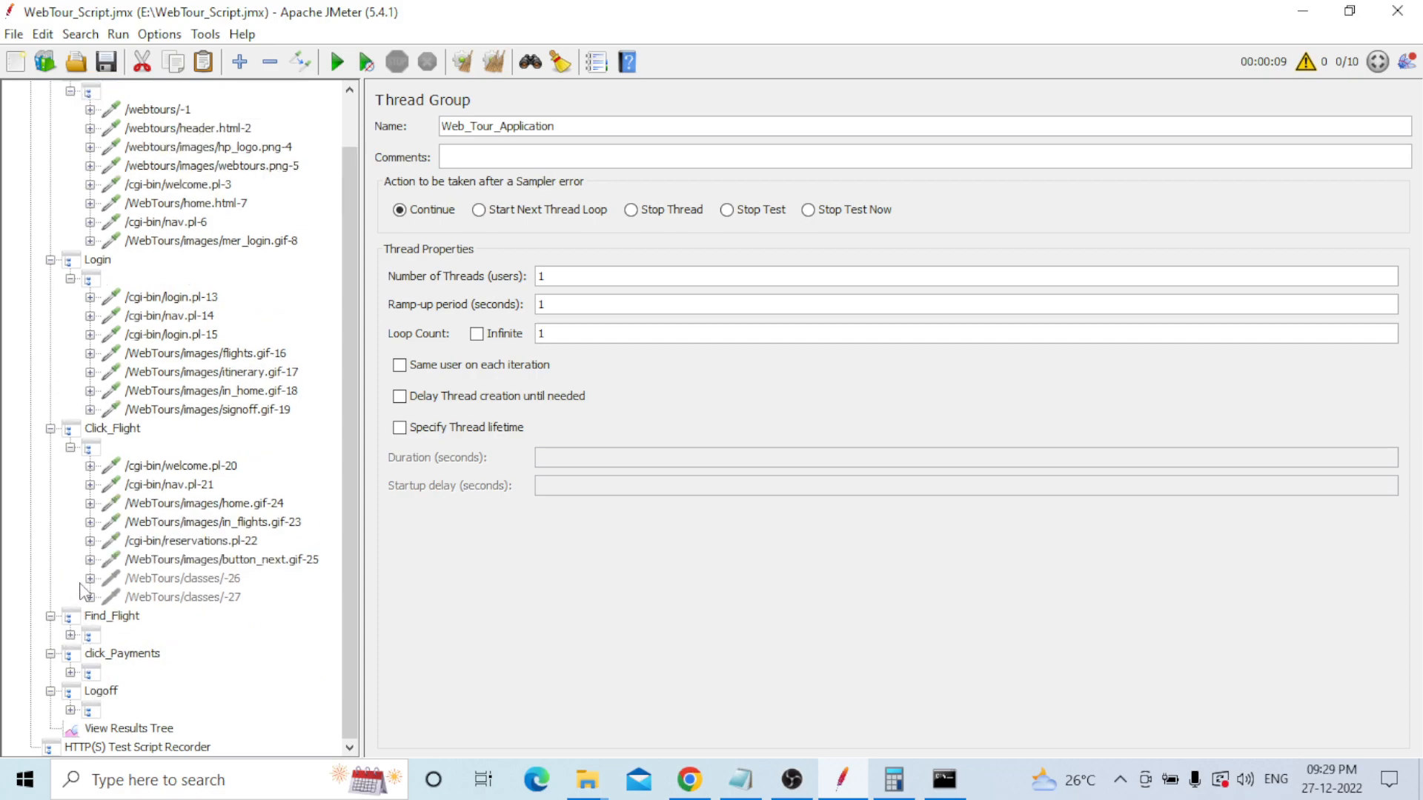
left_click(71, 449)
left_click(71, 334)
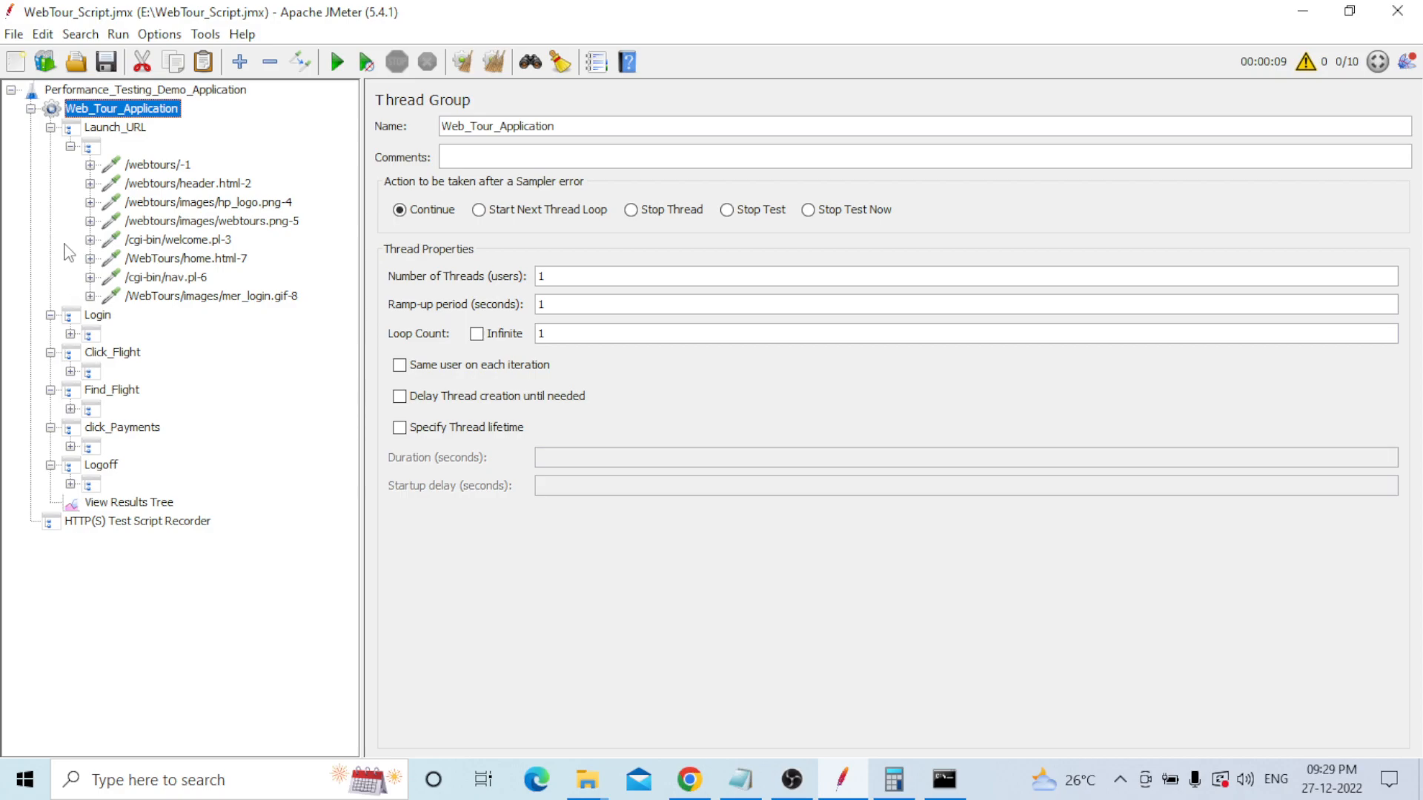
left_click(70, 147)
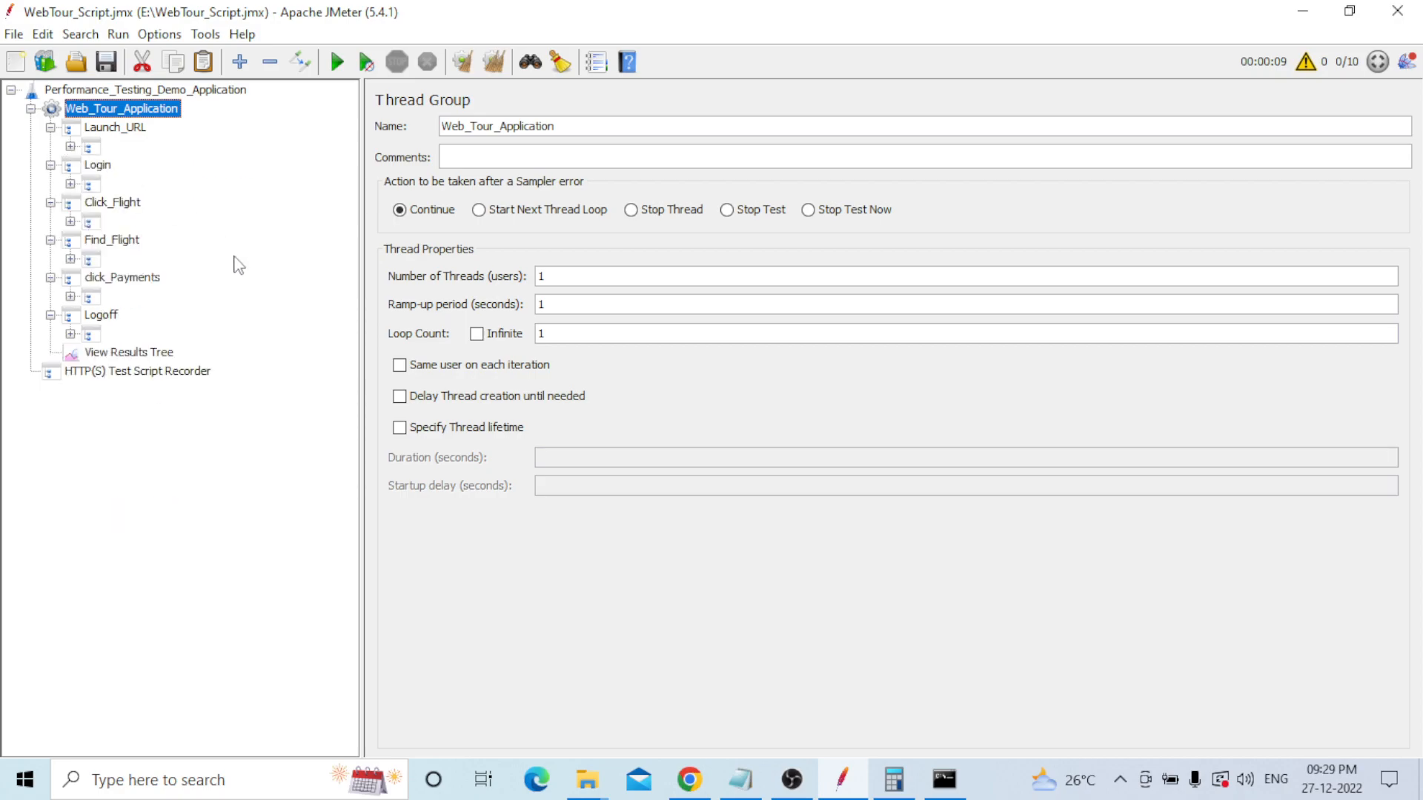
- Collapse all six transaction controllers from Launch_URL to Logoff and open View Results Tree
left_click(51, 166)
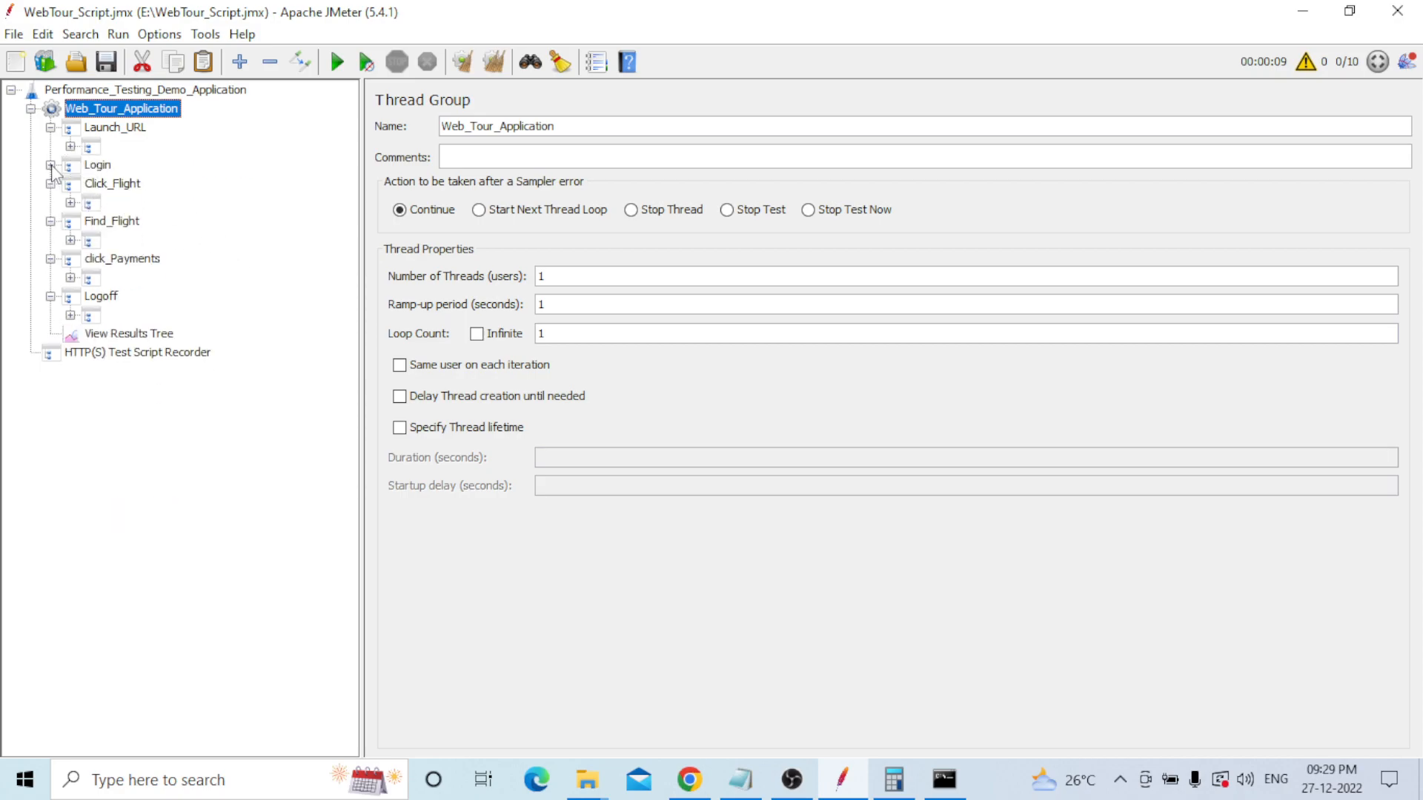
left_click(50, 127)
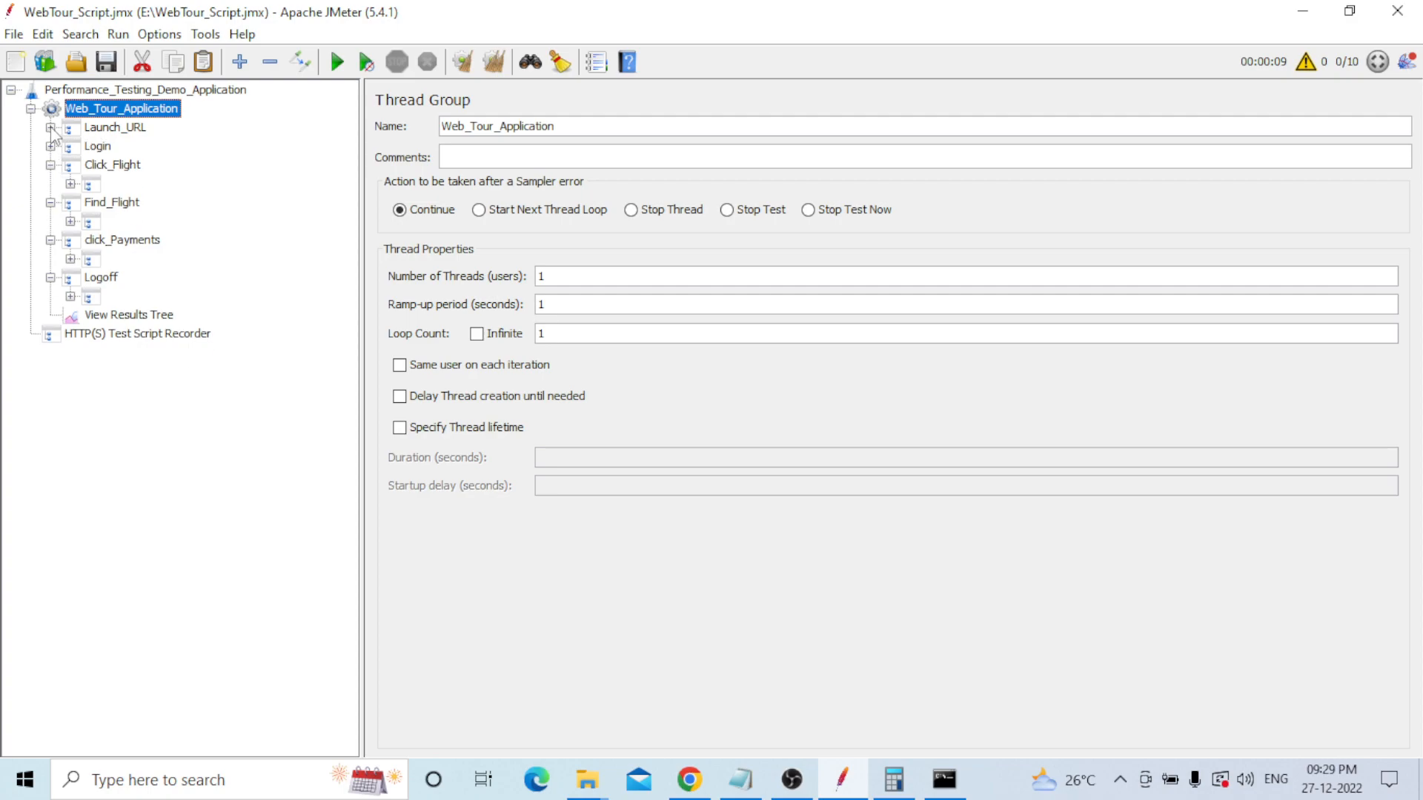
left_click(51, 165)
left_click(50, 183)
left_click(50, 202)
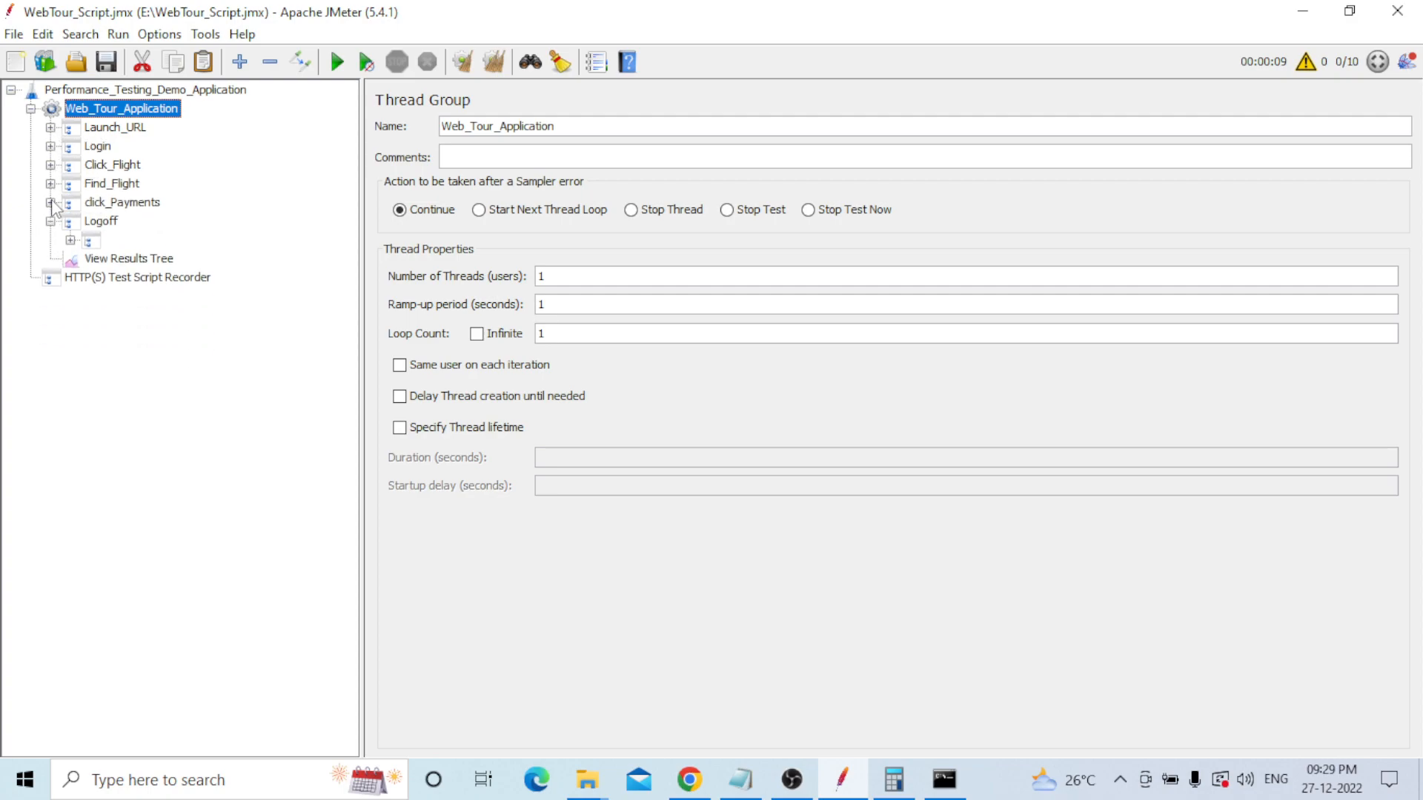
left_click(50, 222)
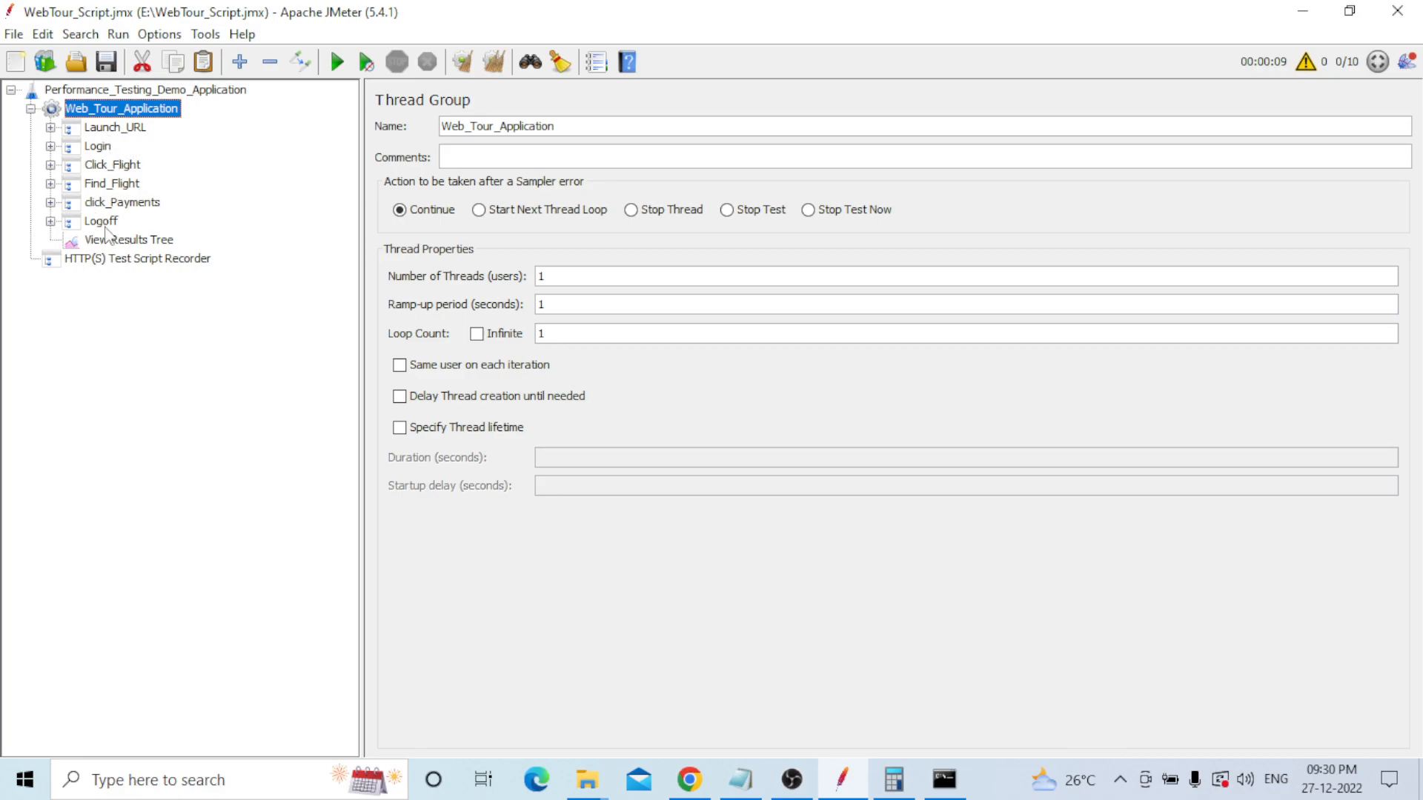
left_click(140, 241)
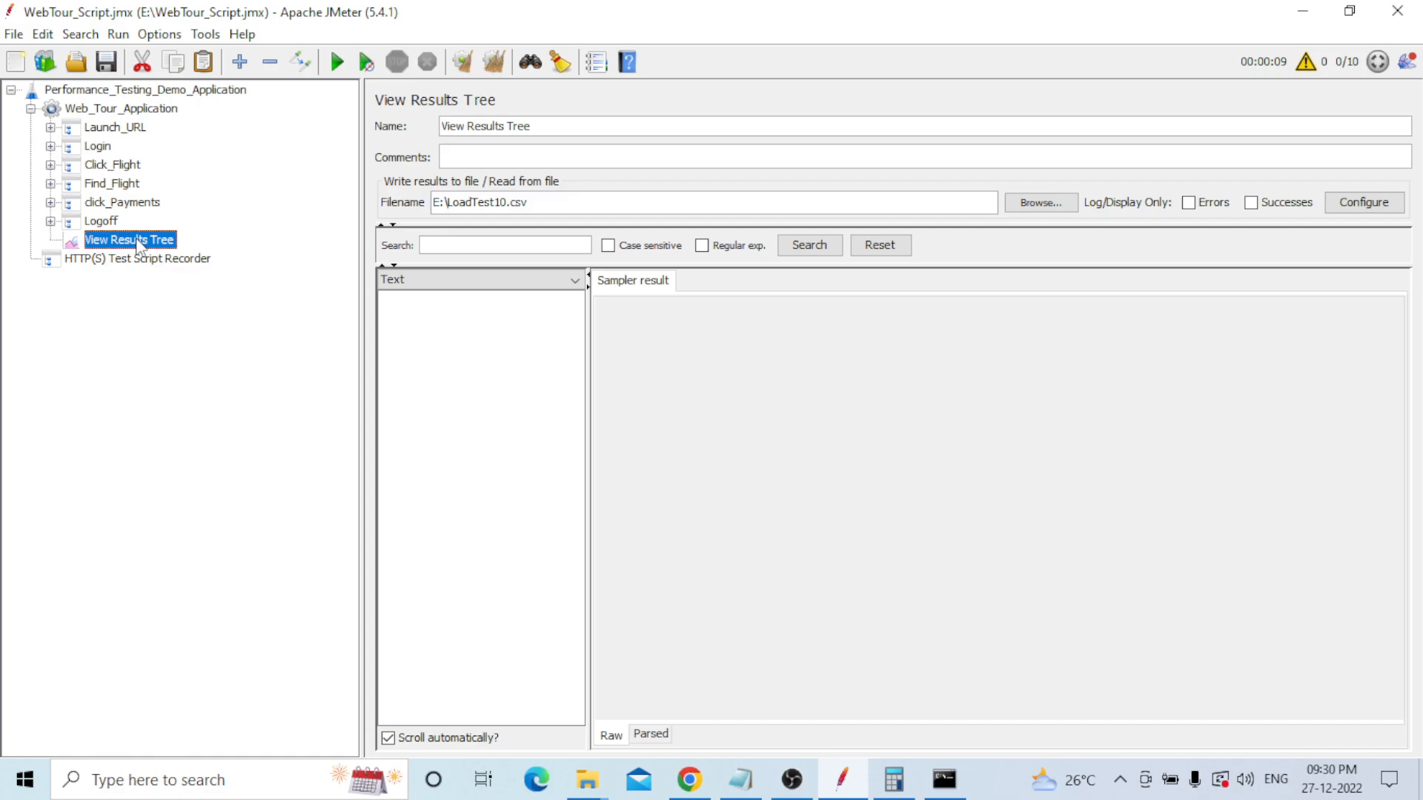
- Switch to Notepad and write "1.Sanity test: 1 single user load test" below the heading
key("alt+Tab")
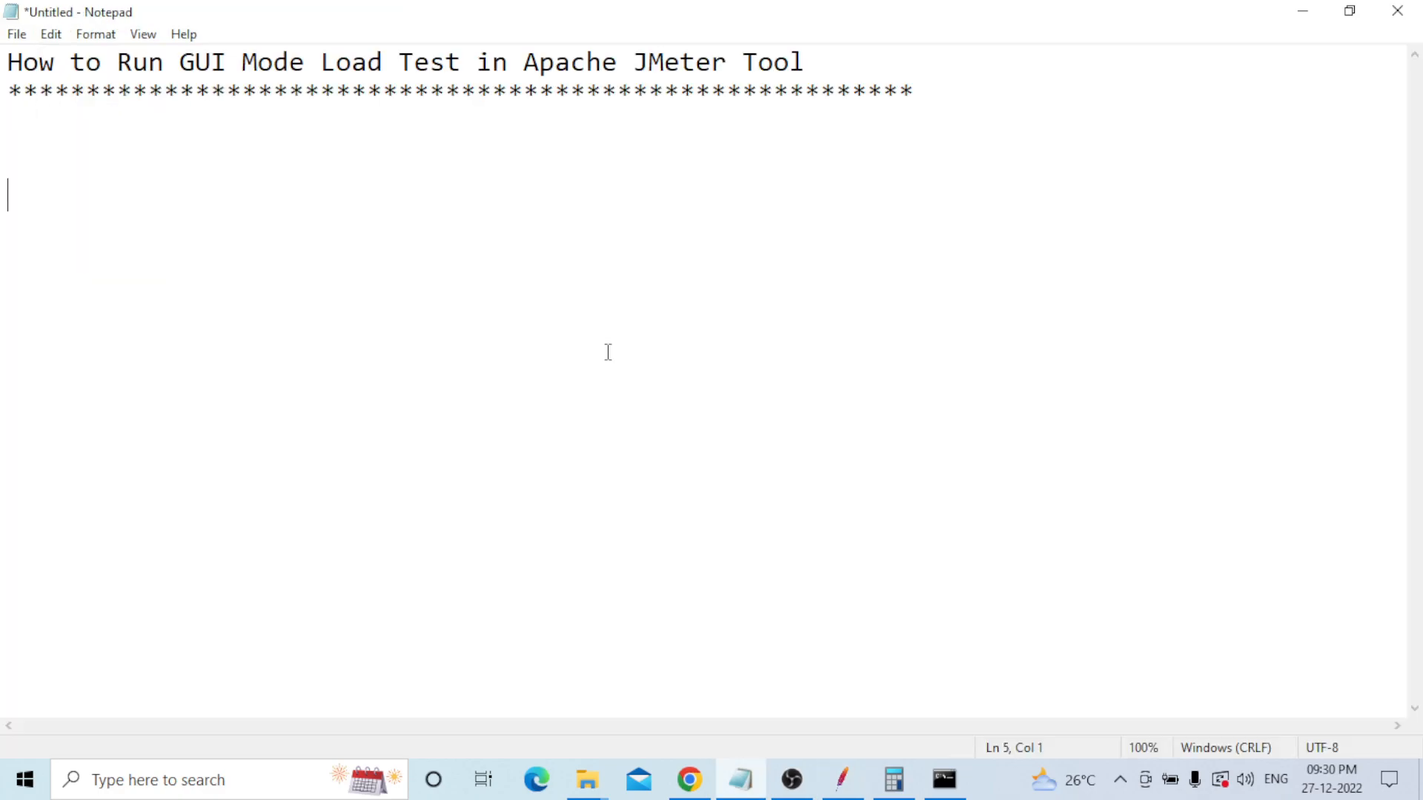
type("1.Sanity test")
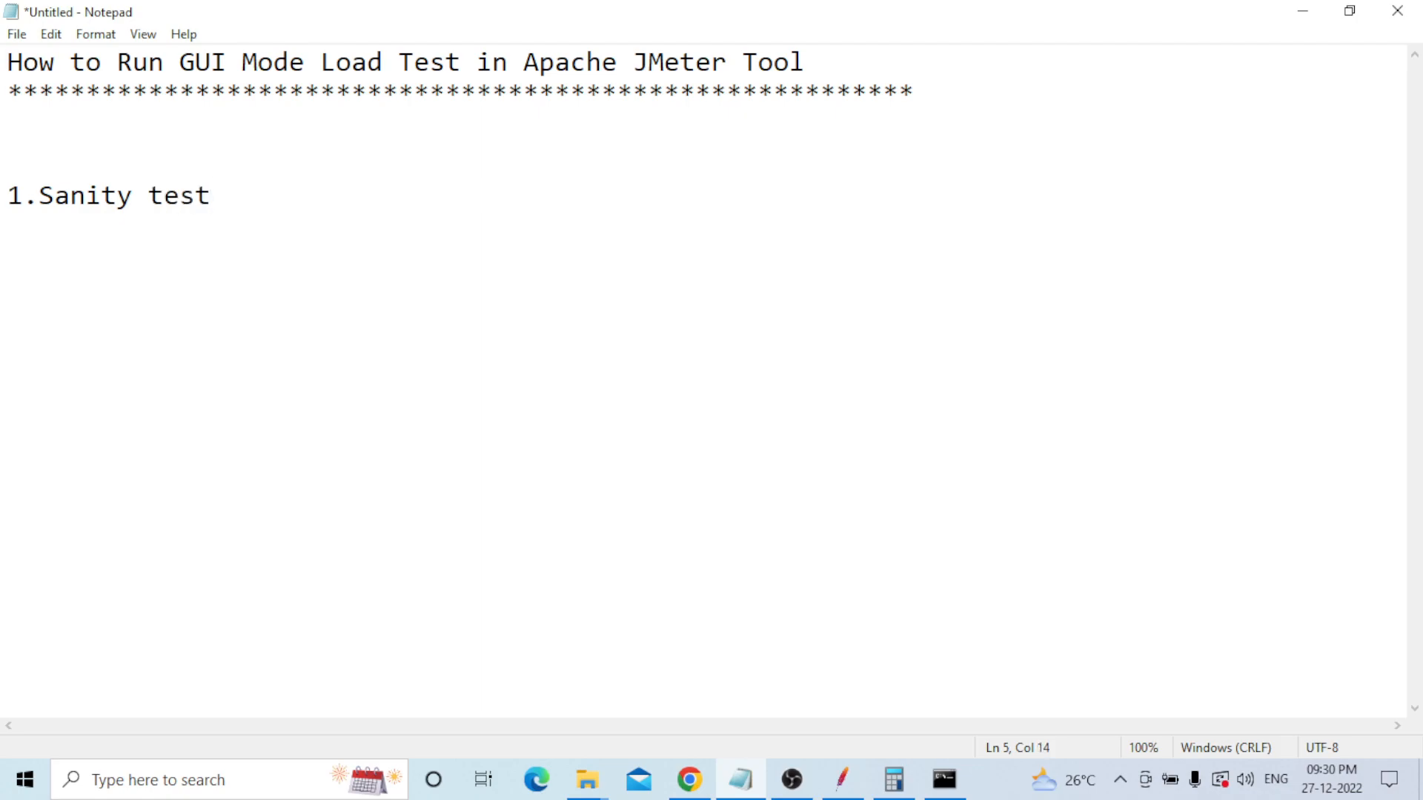
type(": 1 sing")
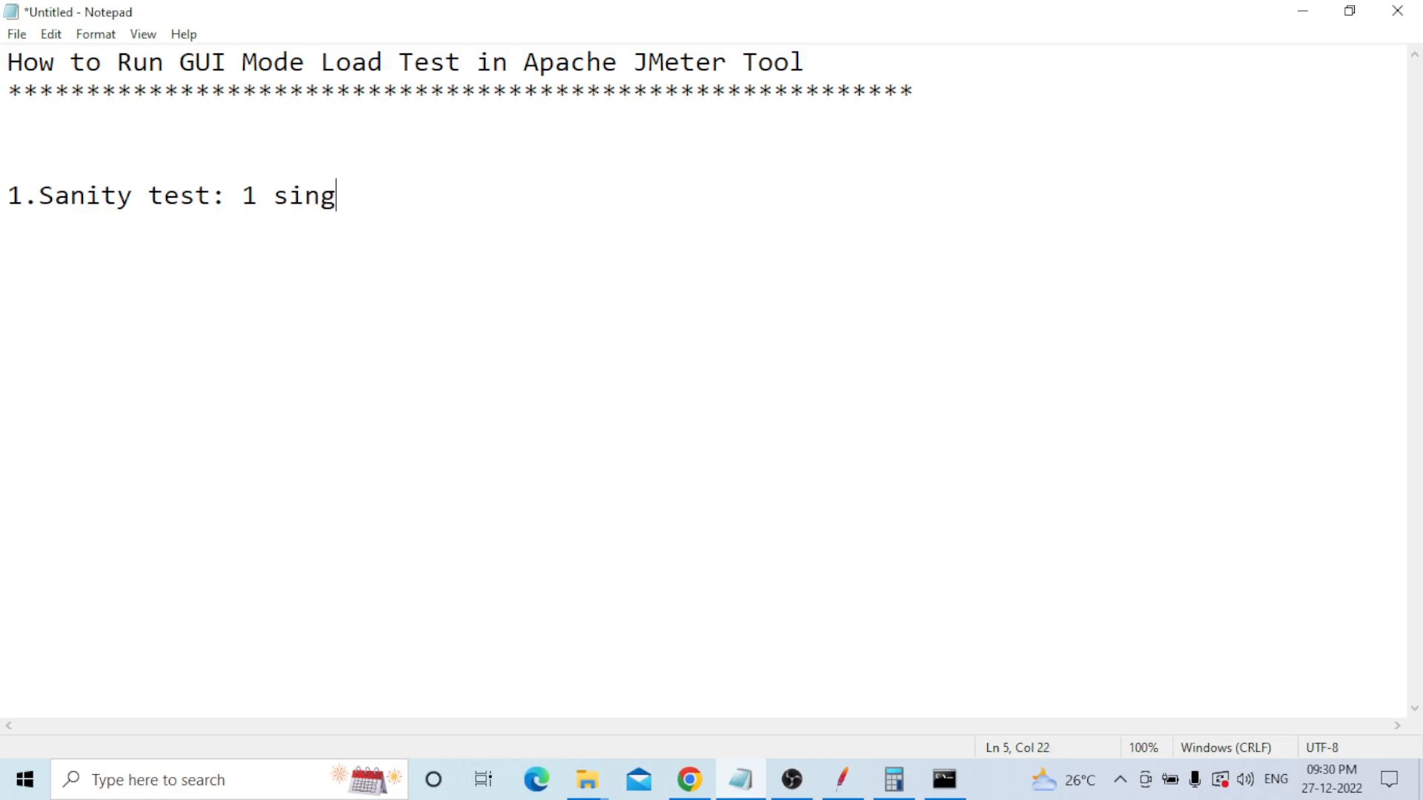
type("le user")
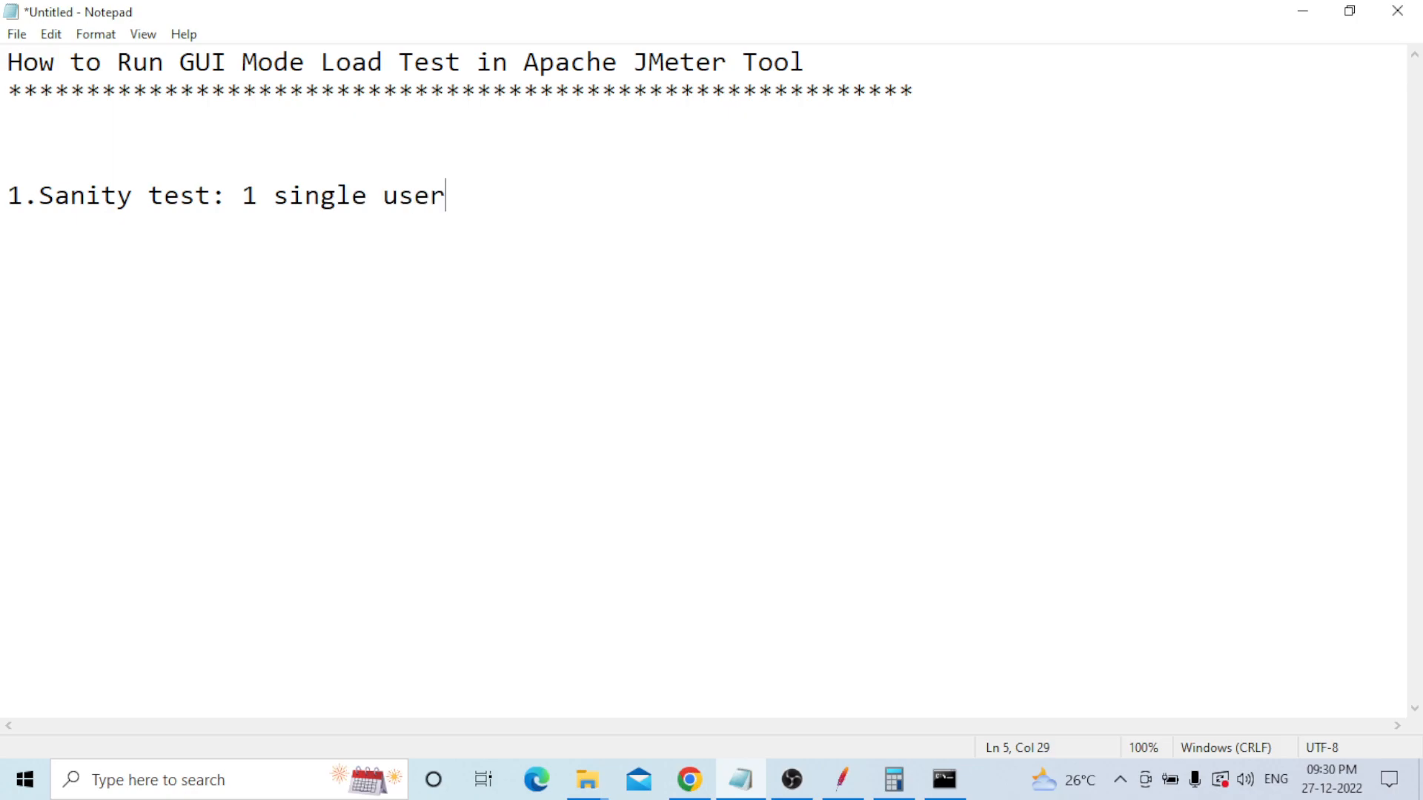
type(" load test")
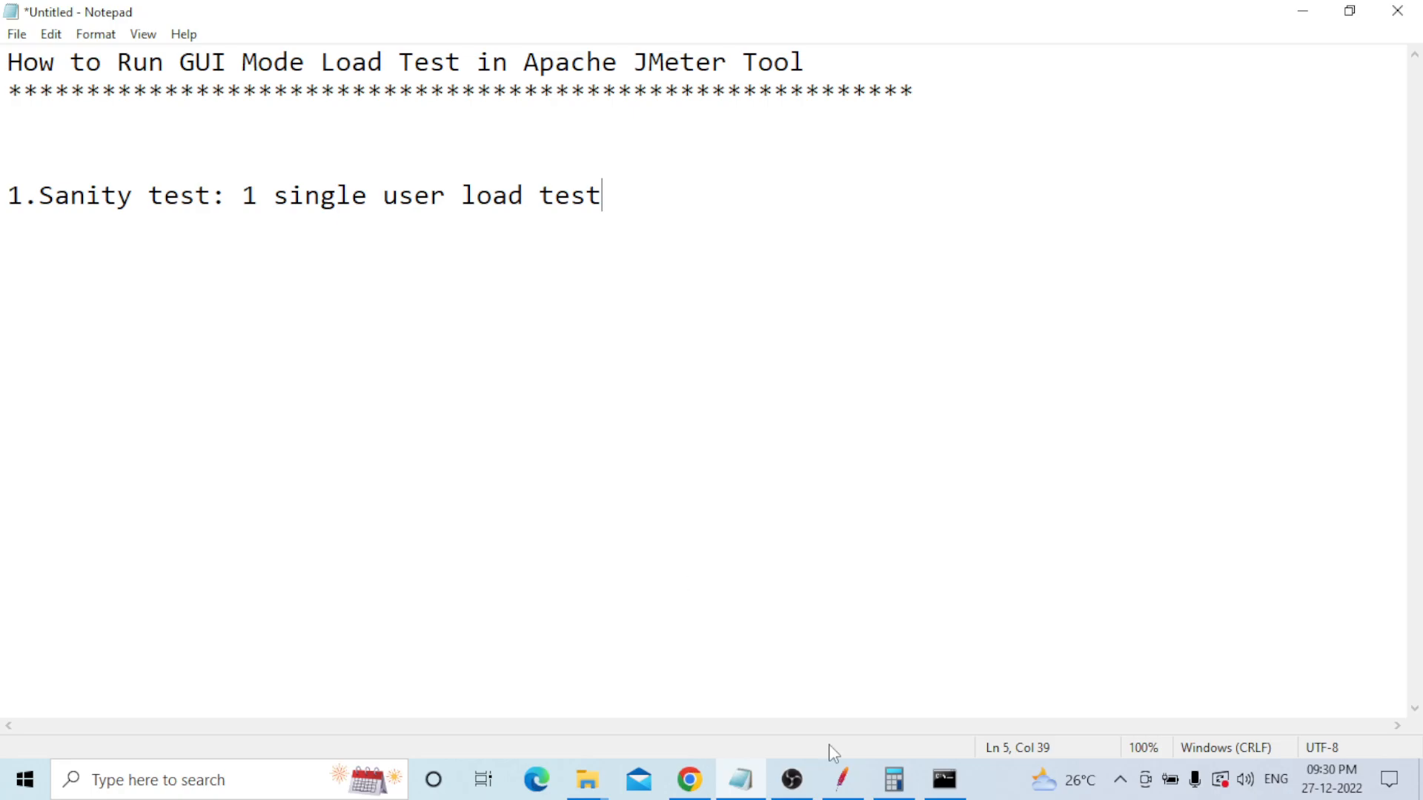
- Return to JMeter, check the Web_Tour_Application thread settings, and run the test with View Results Tree open
left_click(849, 790)
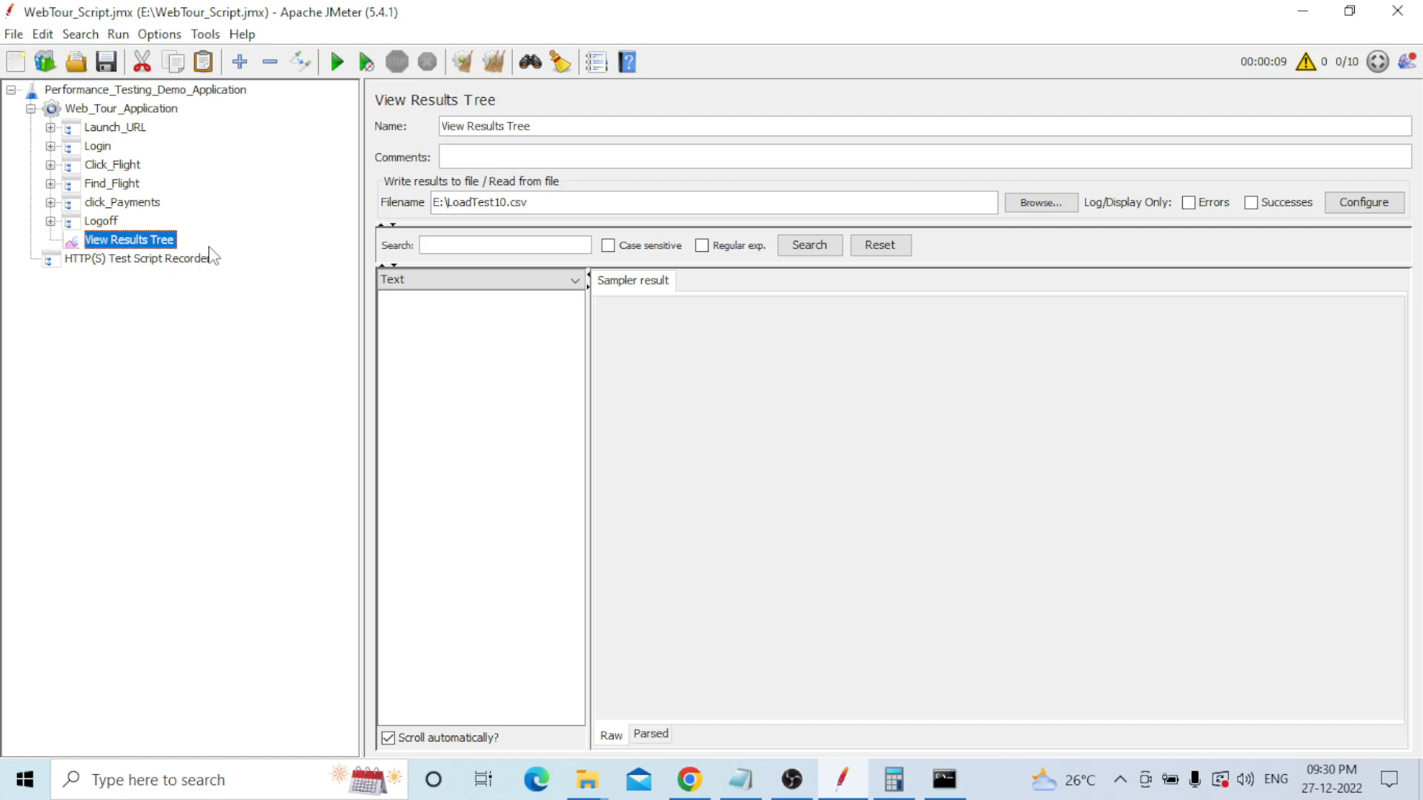
left_click(120, 109)
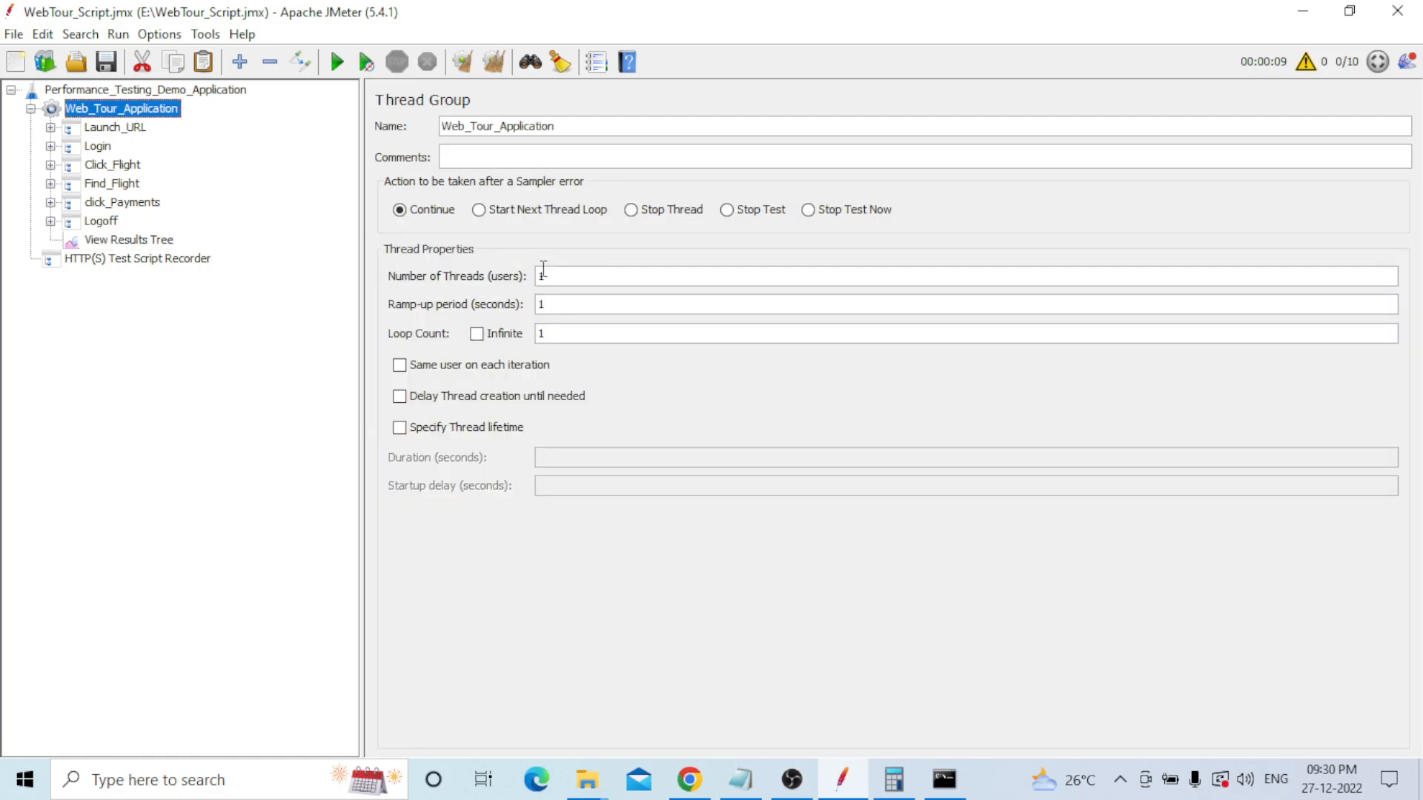
left_click(117, 240)
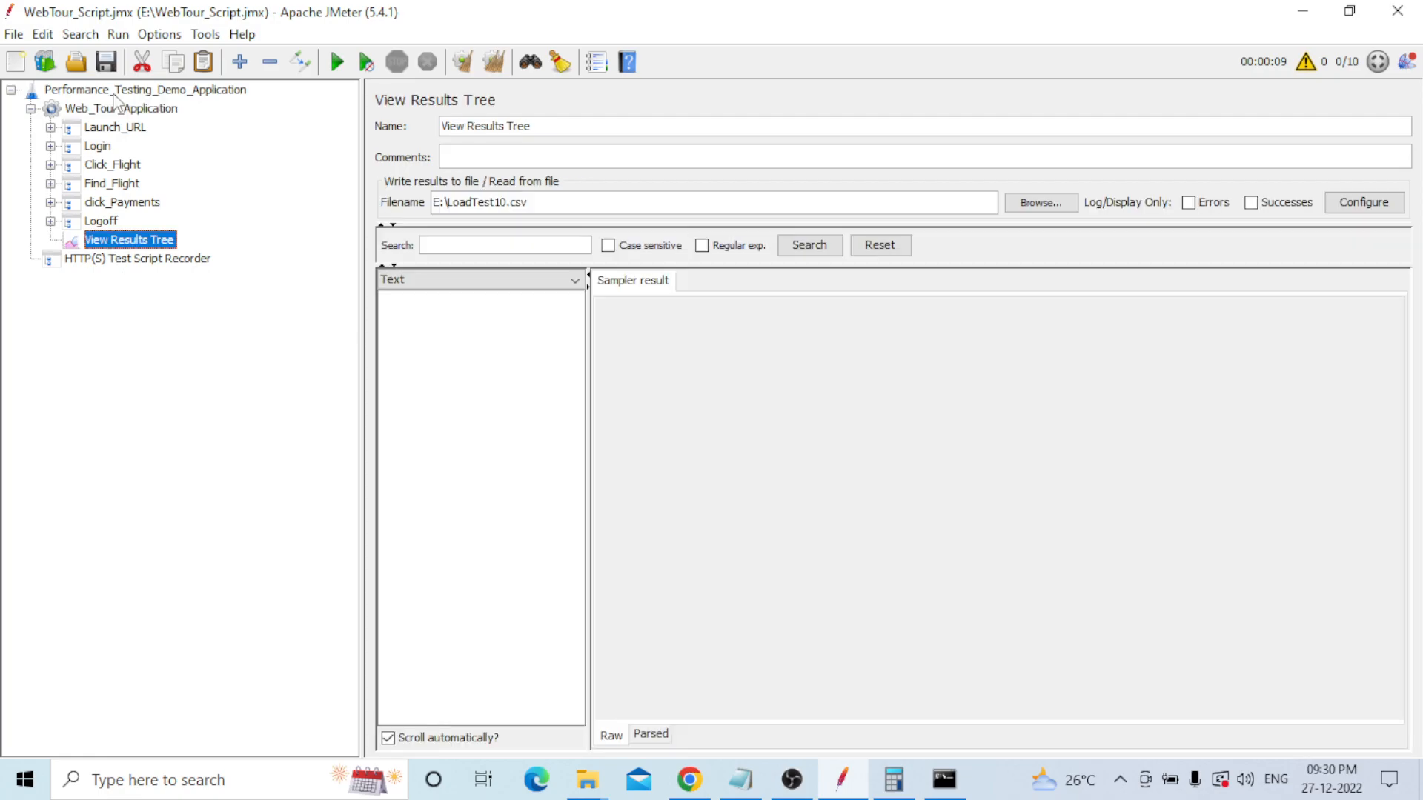
left_click(339, 65)
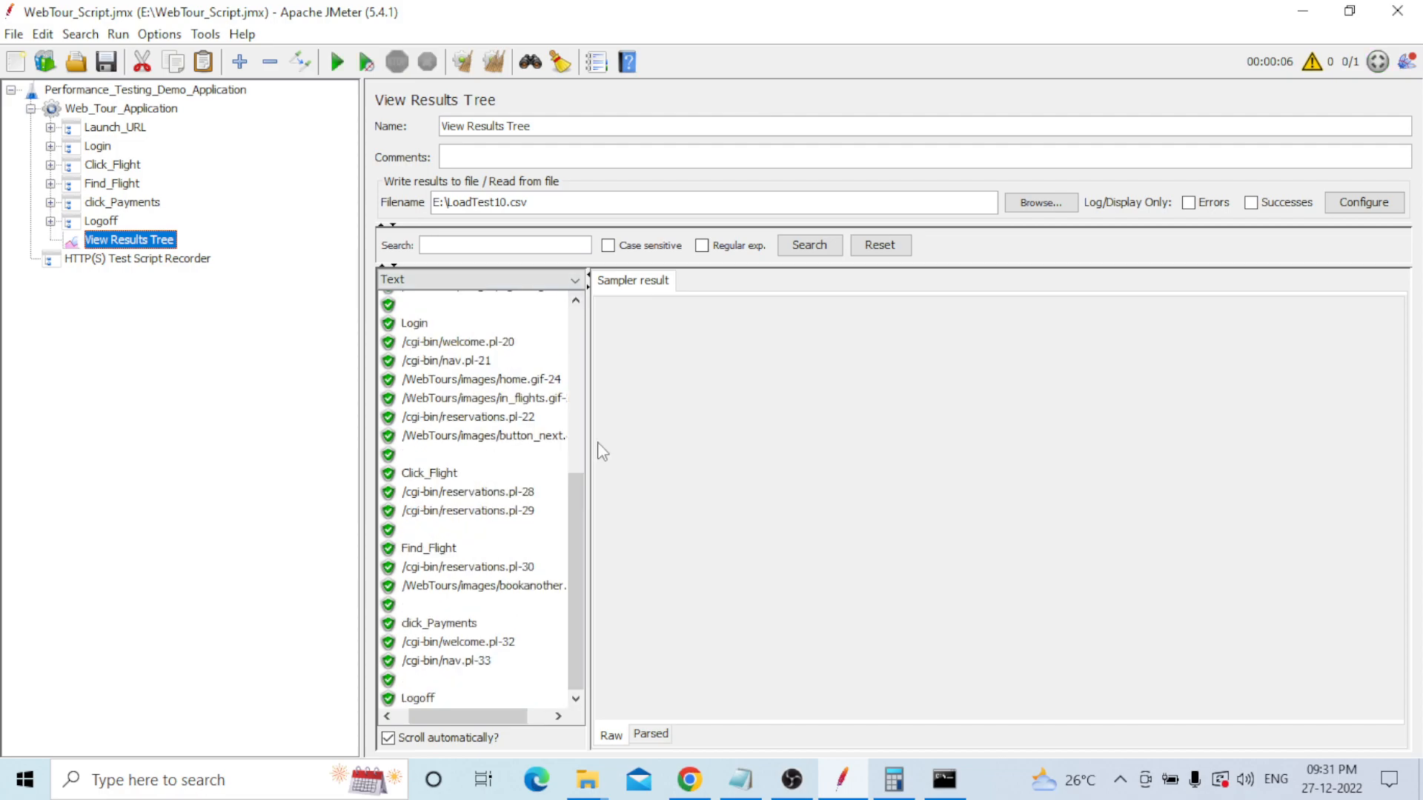
- Review the sampler results of the run in View Results Tree and clear all results
left_click_drag(574, 515, 589, 550)
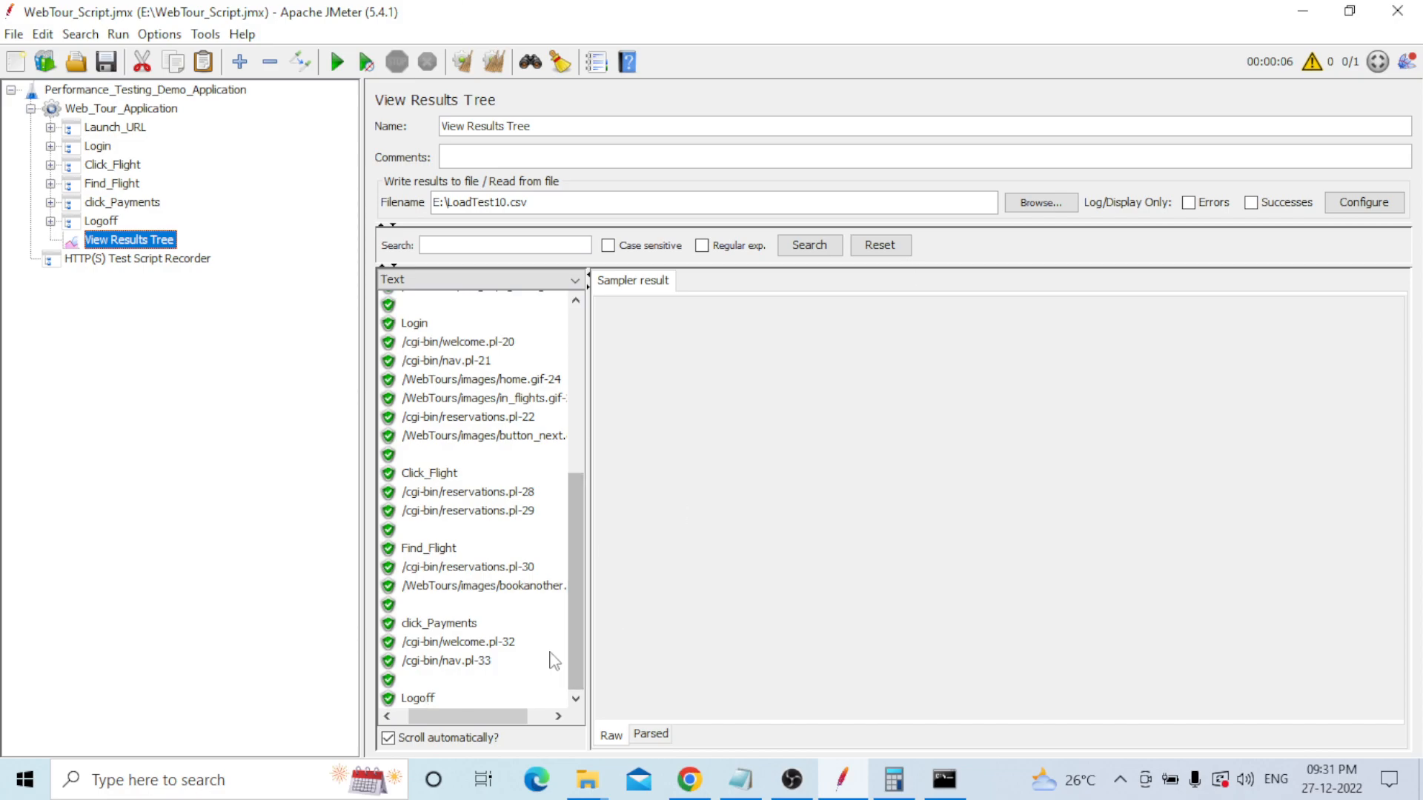
left_click_drag(581, 595, 566, 650)
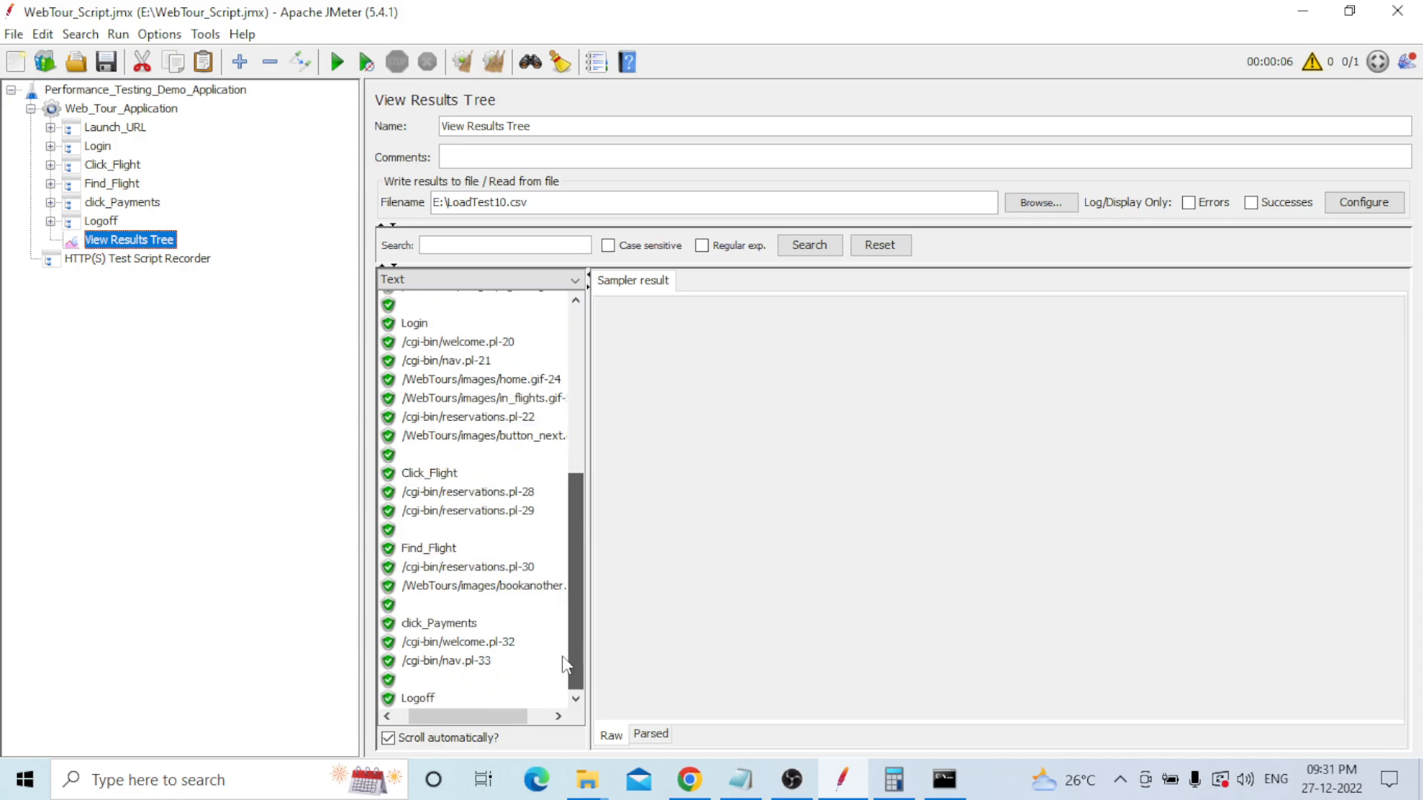
left_click(492, 63)
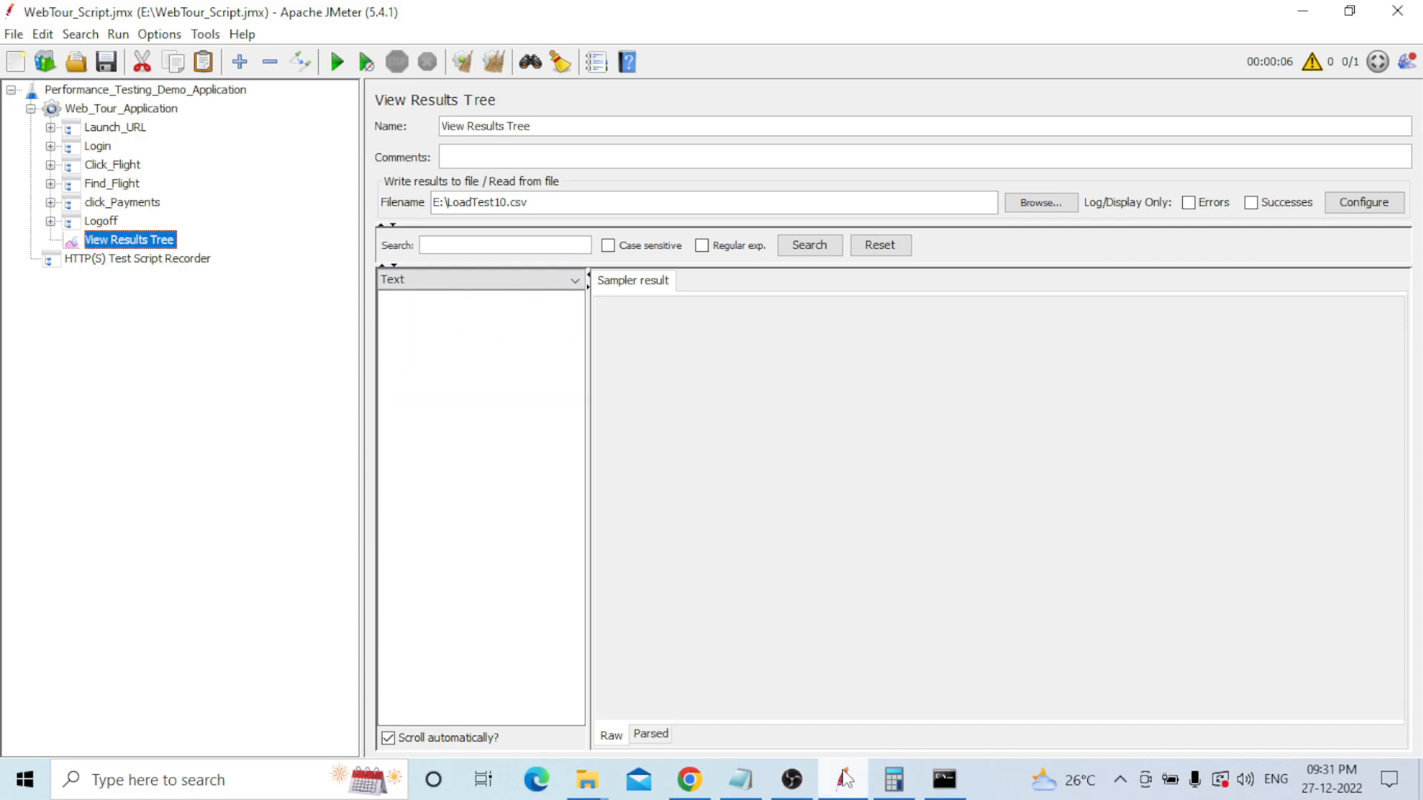
- Switch to Notepad and start a second numbered item, "2.", below the sanity test line
left_click(749, 782)
key("Return")
key("Return")
type("2")
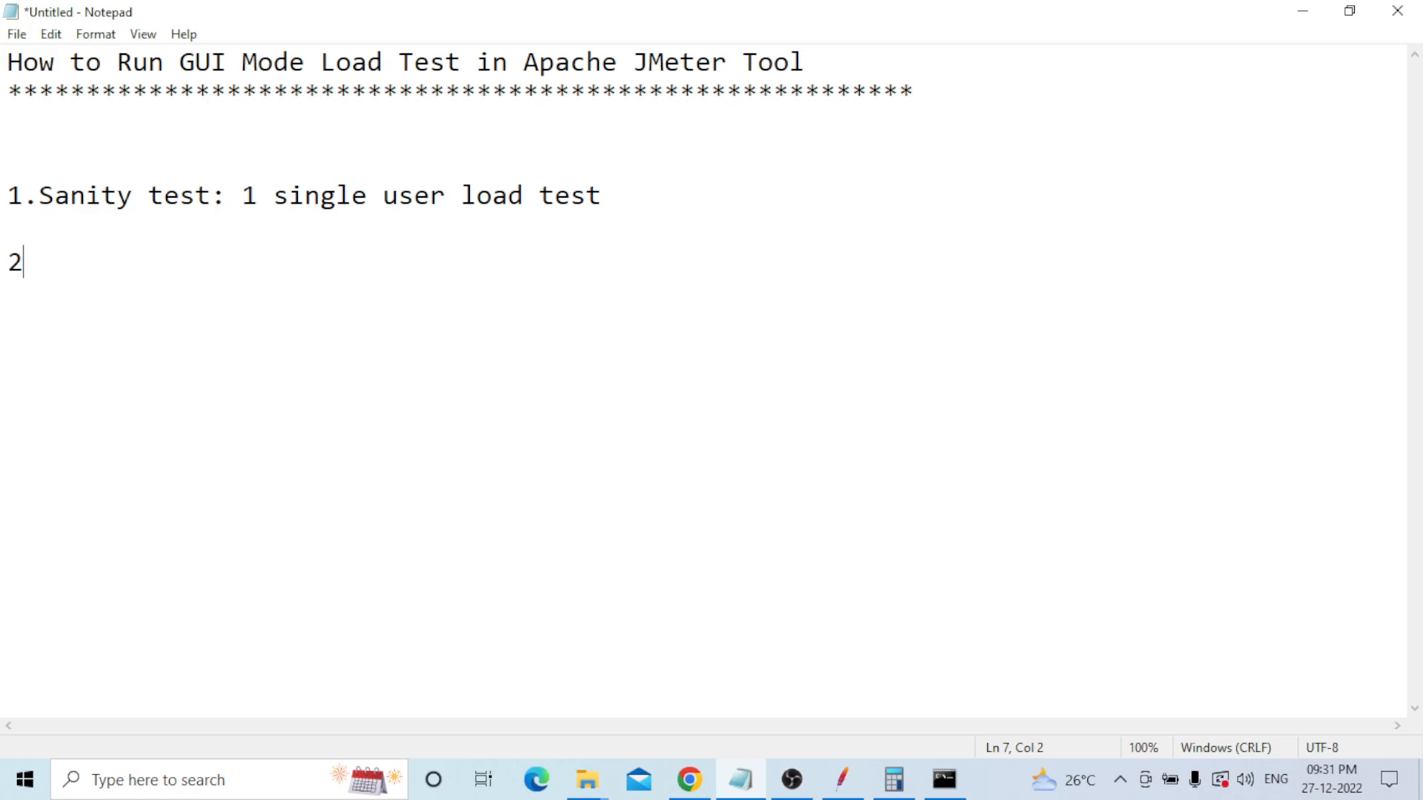
type(".")
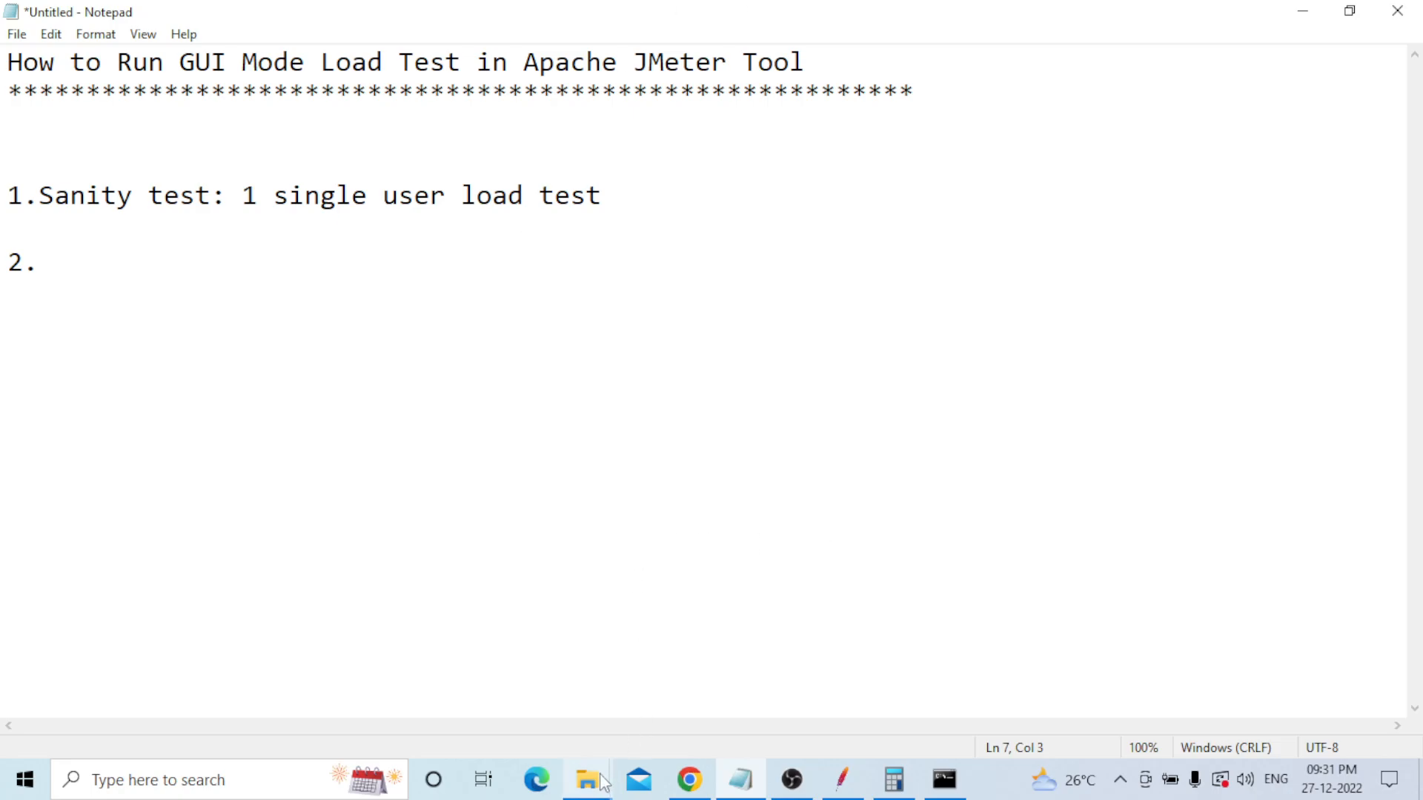
- Switch to File Explorer and delete the LoadTest10 results file from Local Disk (E:)
mouse_move(602, 782)
left_click(621, 695)
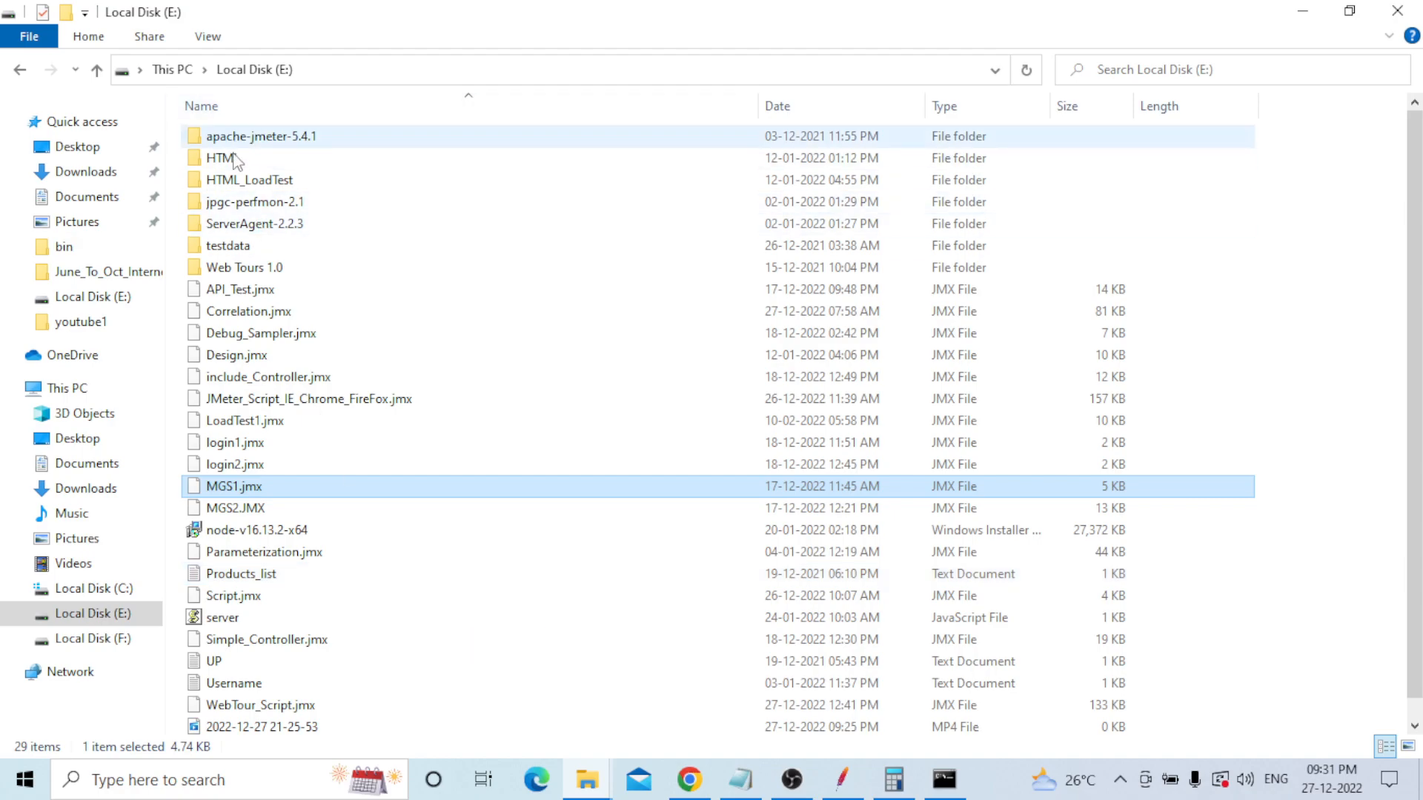
left_click_drag(1408, 310, 1408, 411)
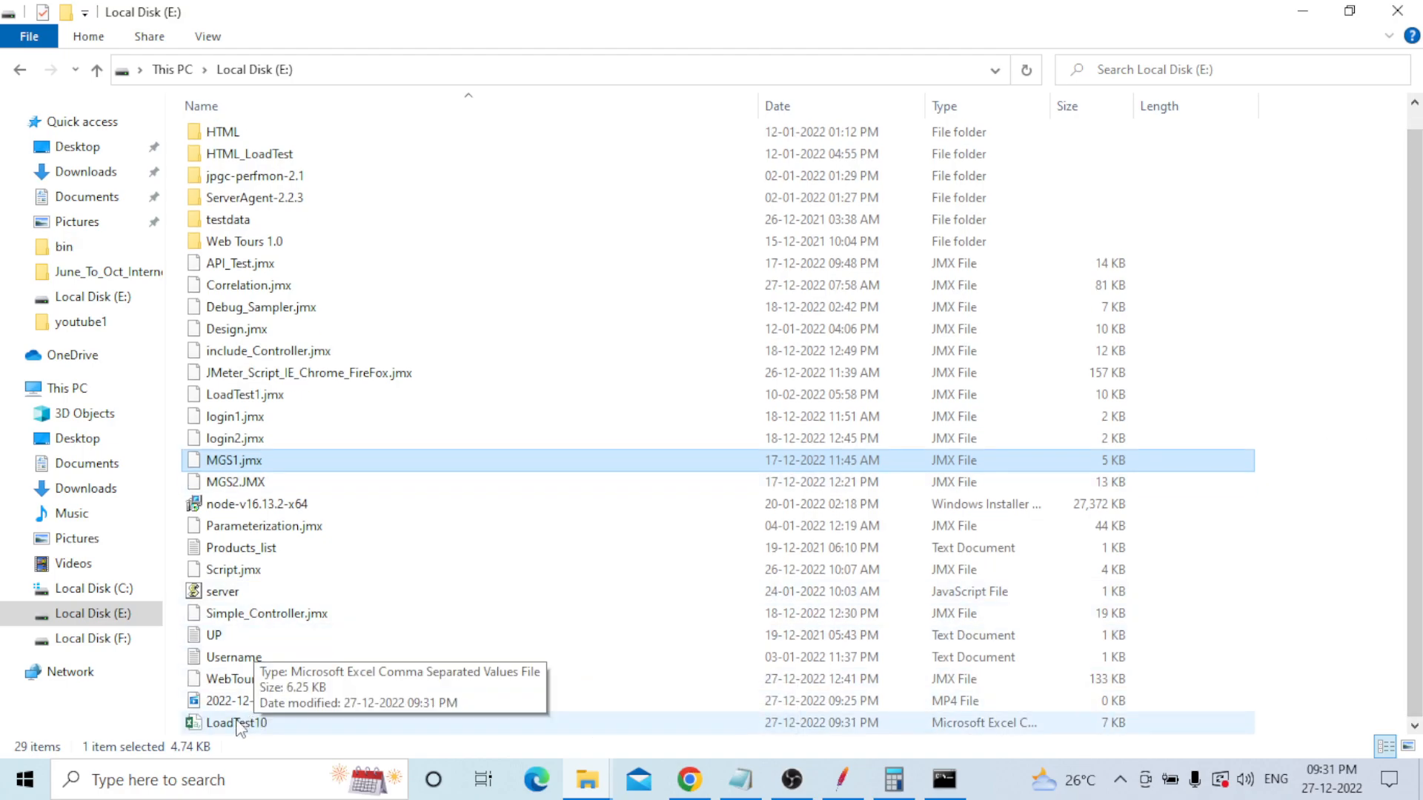
left_click(265, 722)
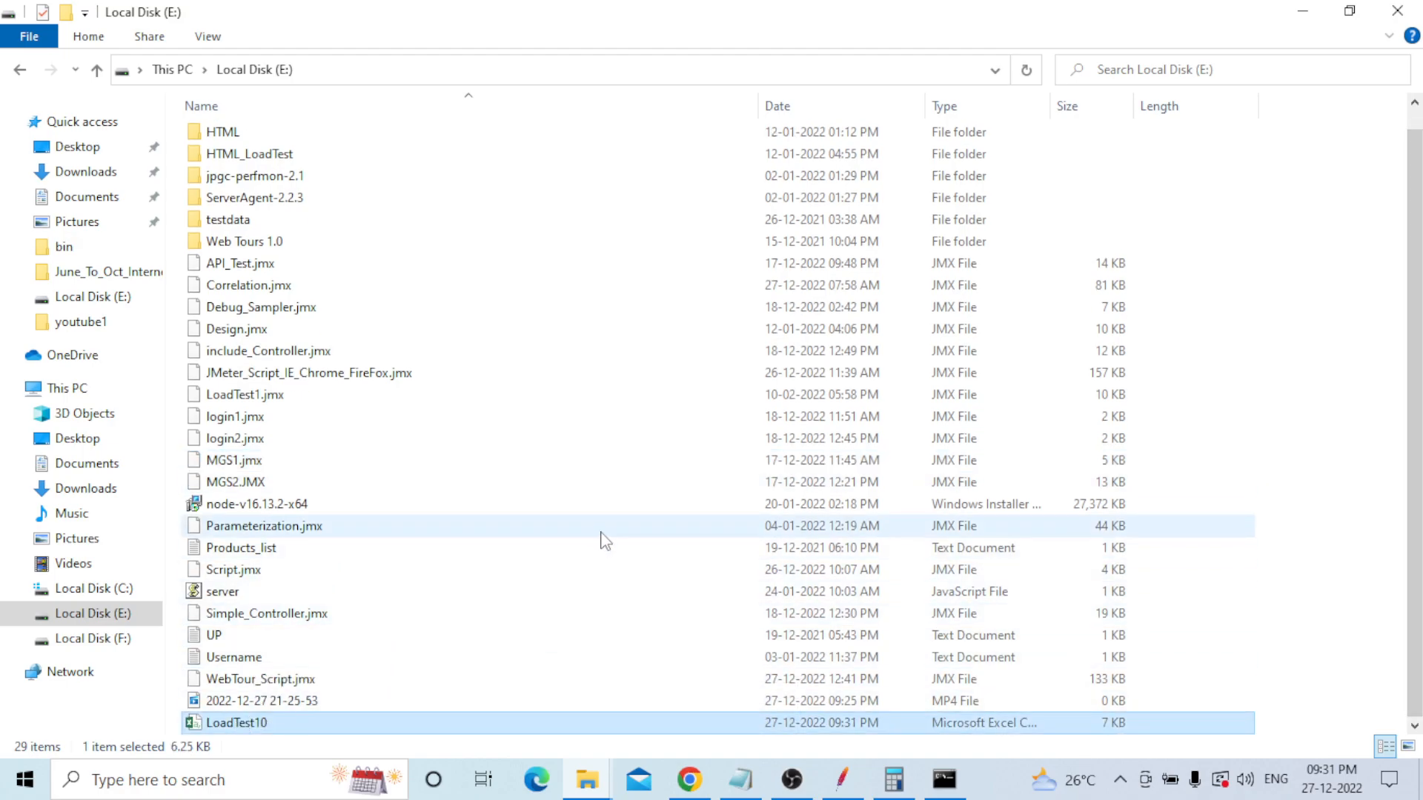
key("Delete")
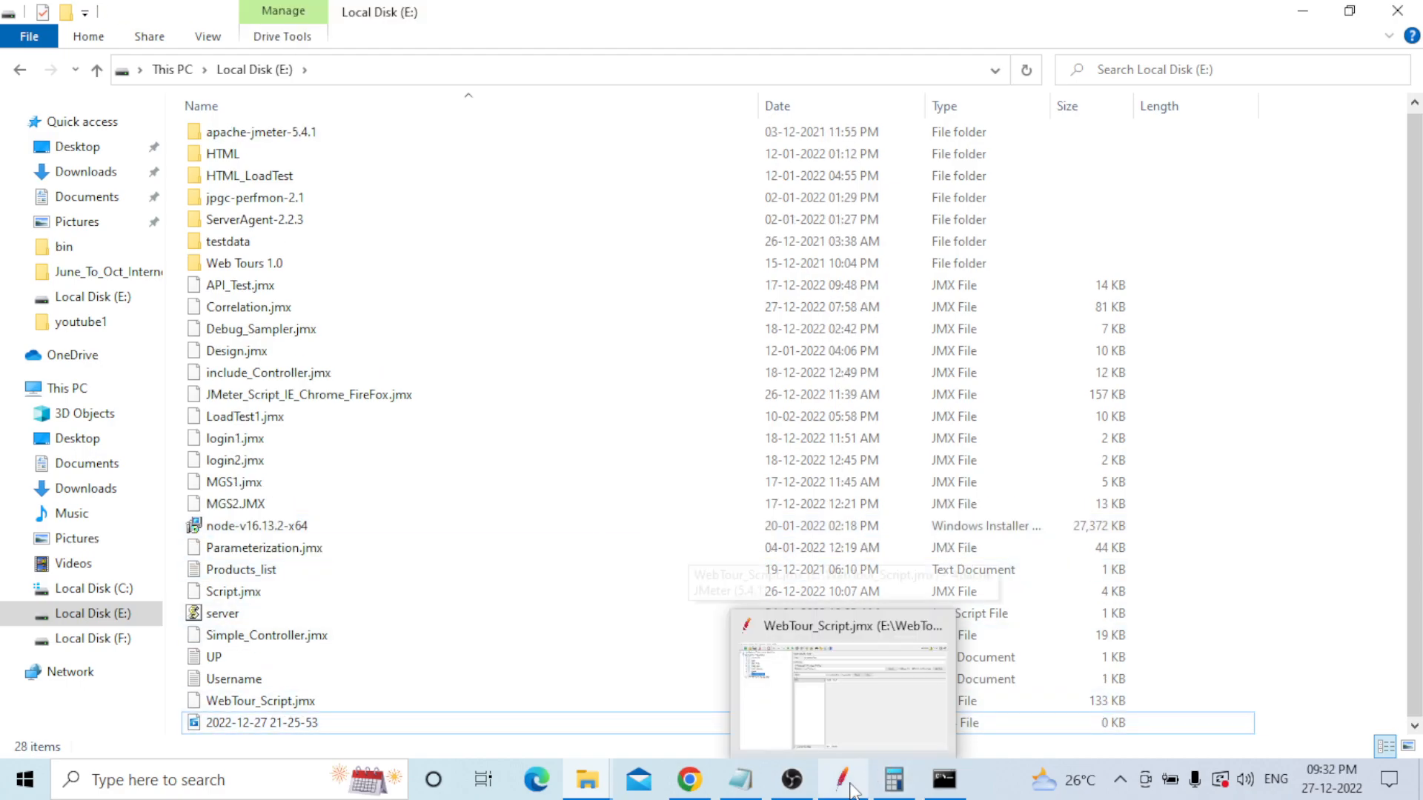
- Return to Notepad and complete item 2 as "Minimum User Load Test or GUI Mode Load Test", followed by a blank line
left_click(741, 779)
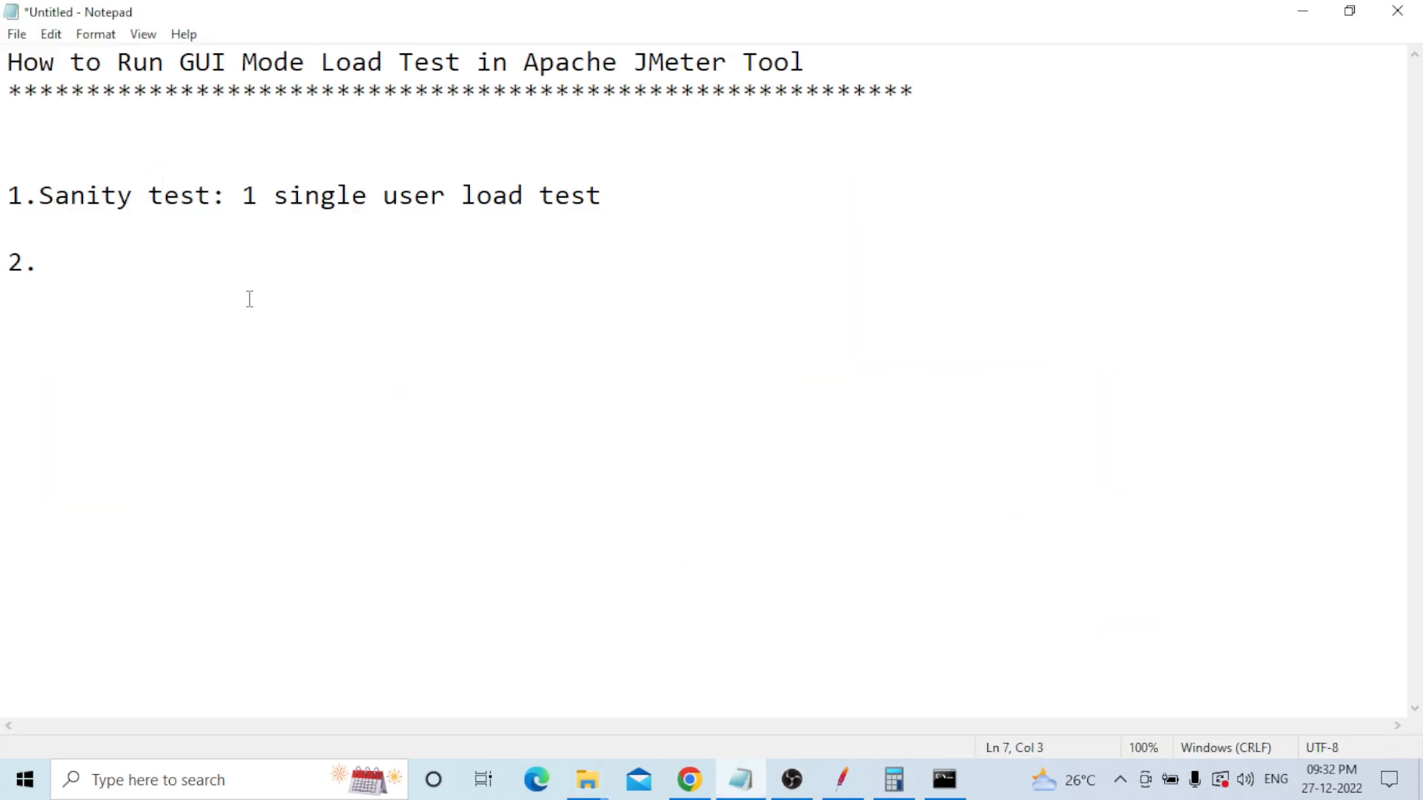
type("Minimum ")
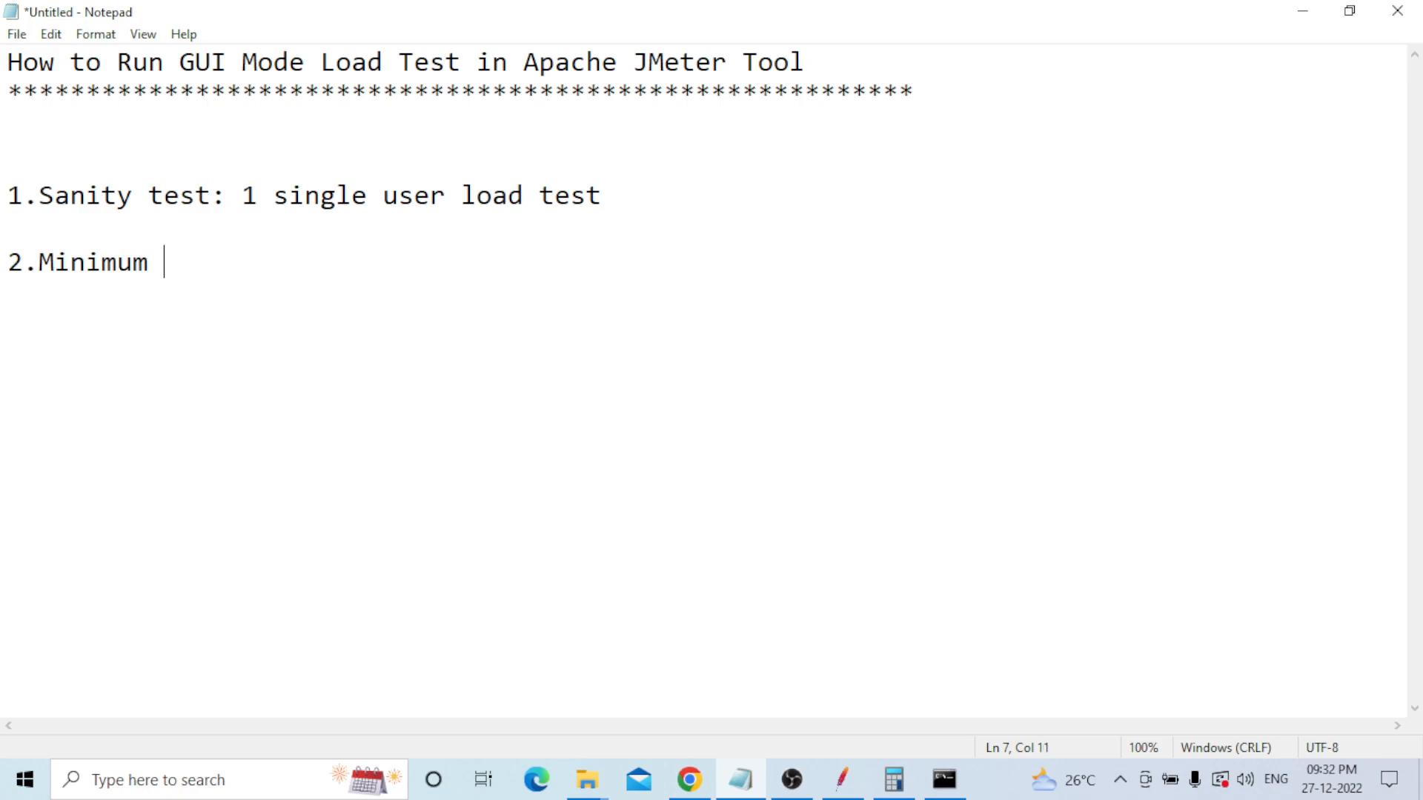
type("User Lo")
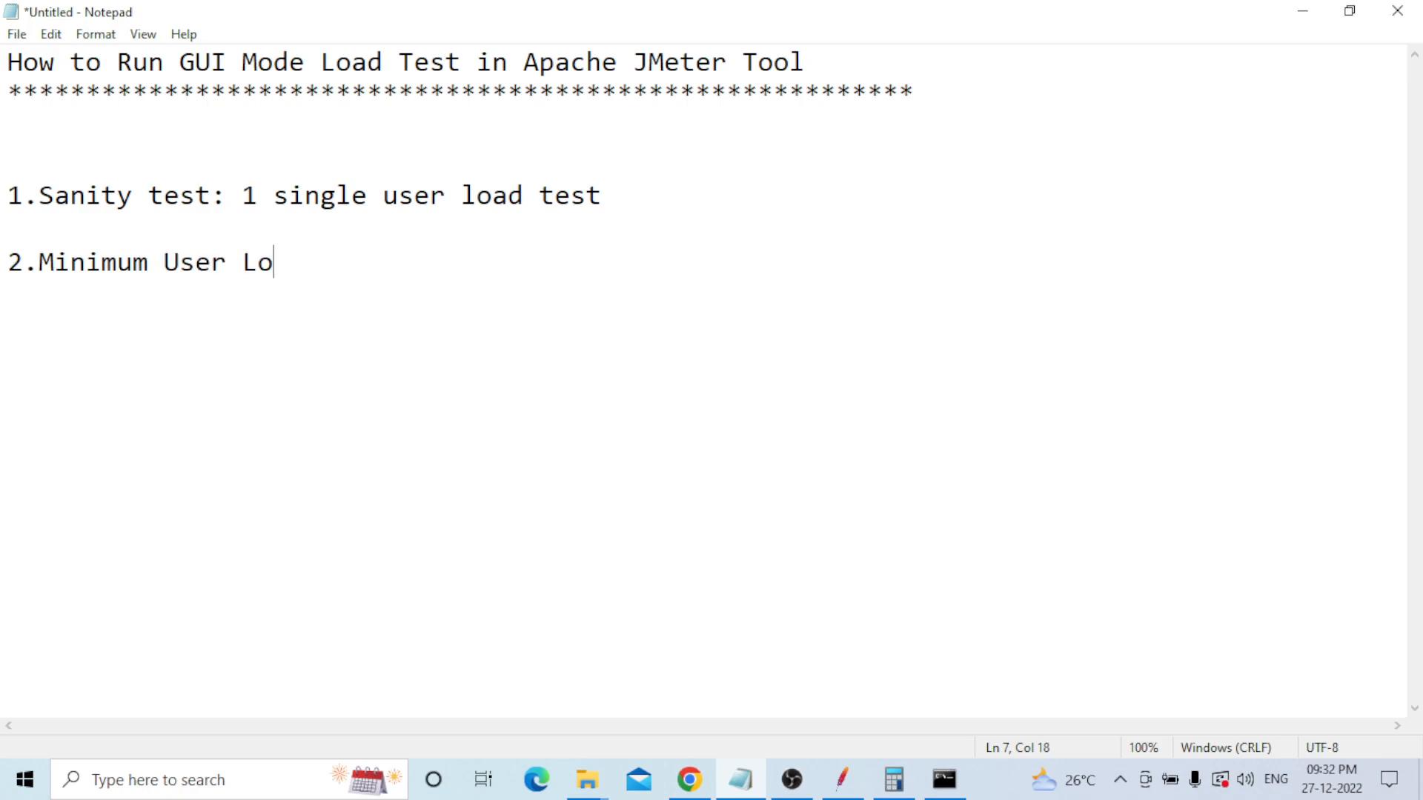
type("ad Test")
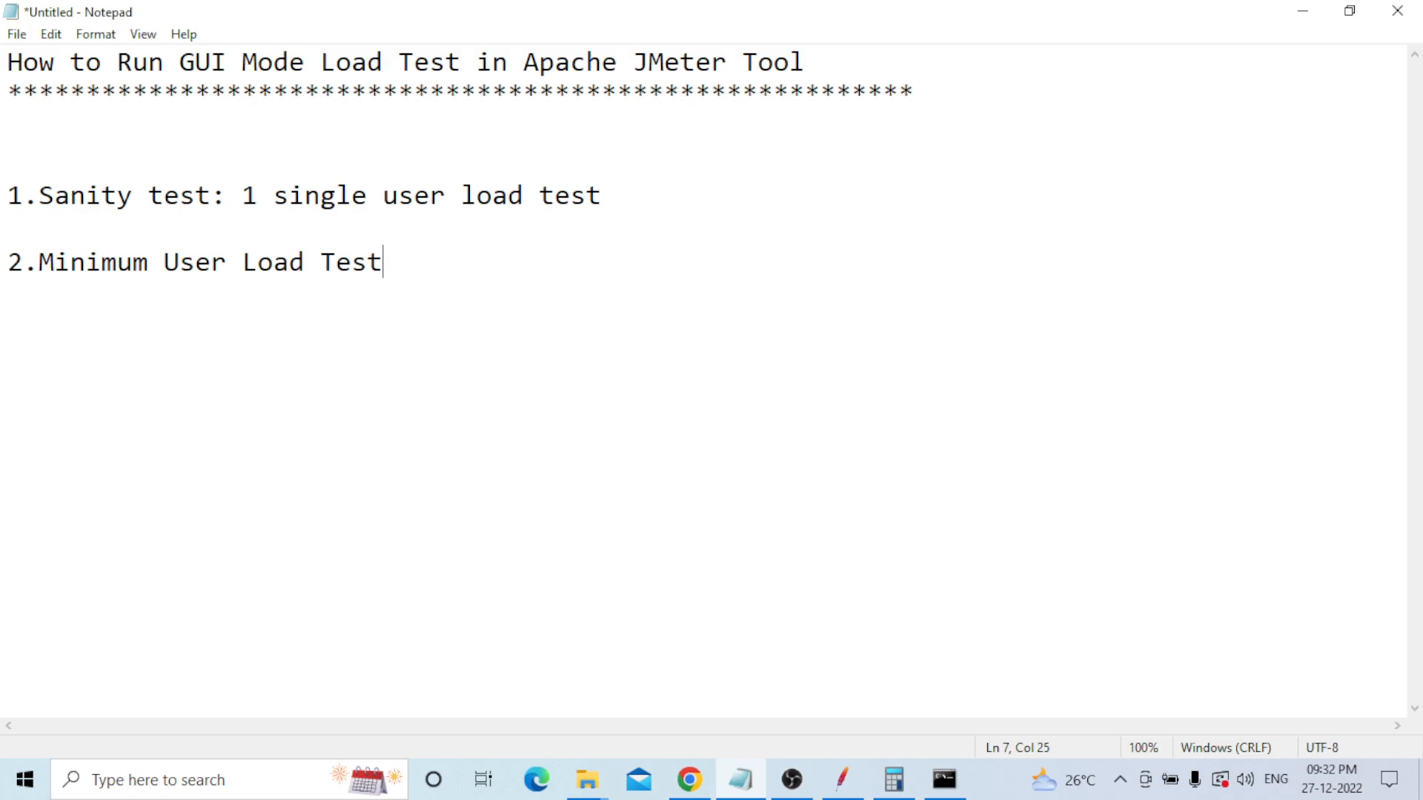
type("or GUI Mode Loa")
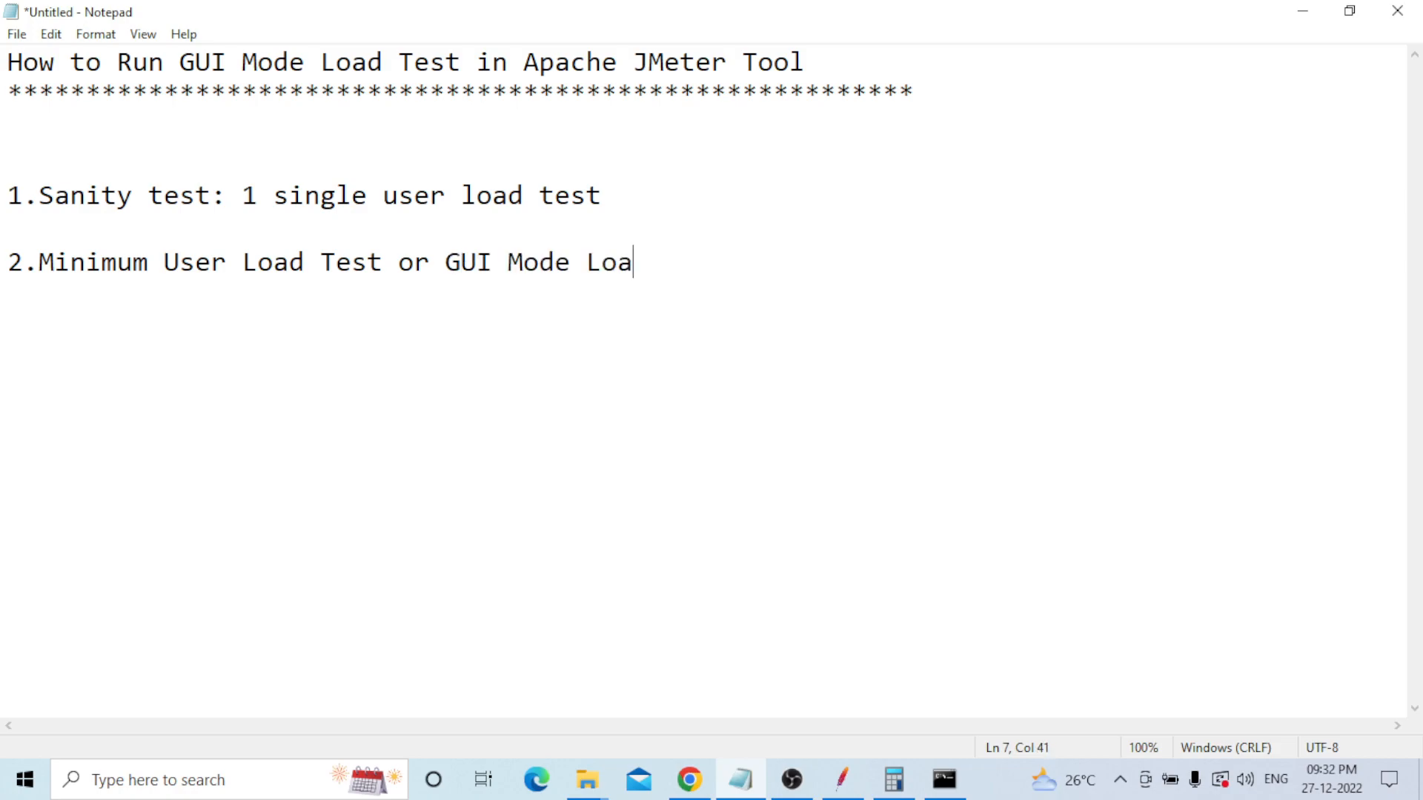
type("d Test")
key("Return")
key("Return")
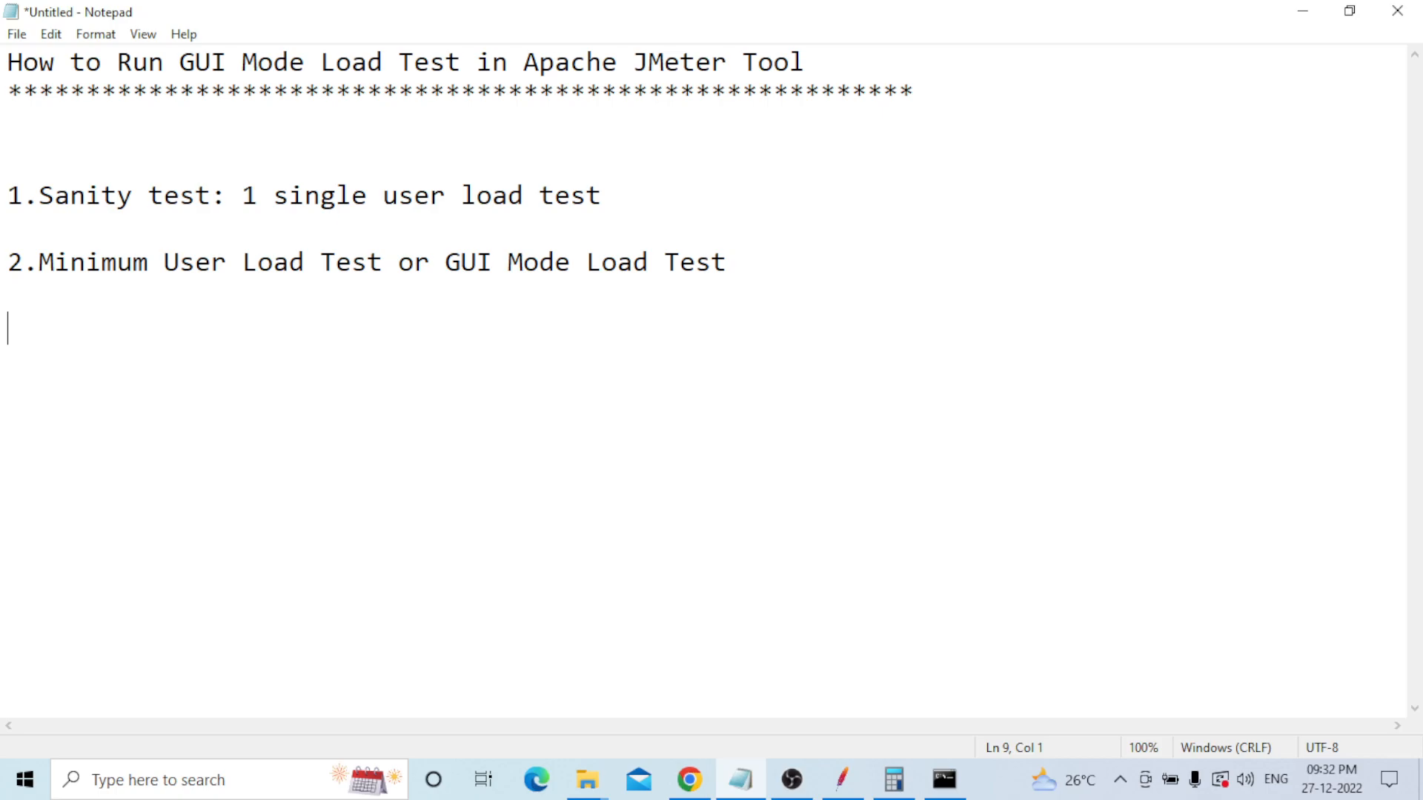
- Switch to JMeter and set the Web_Tour_Application thread group to 10 users with a 100-second ramp-up period
left_click(849, 787)
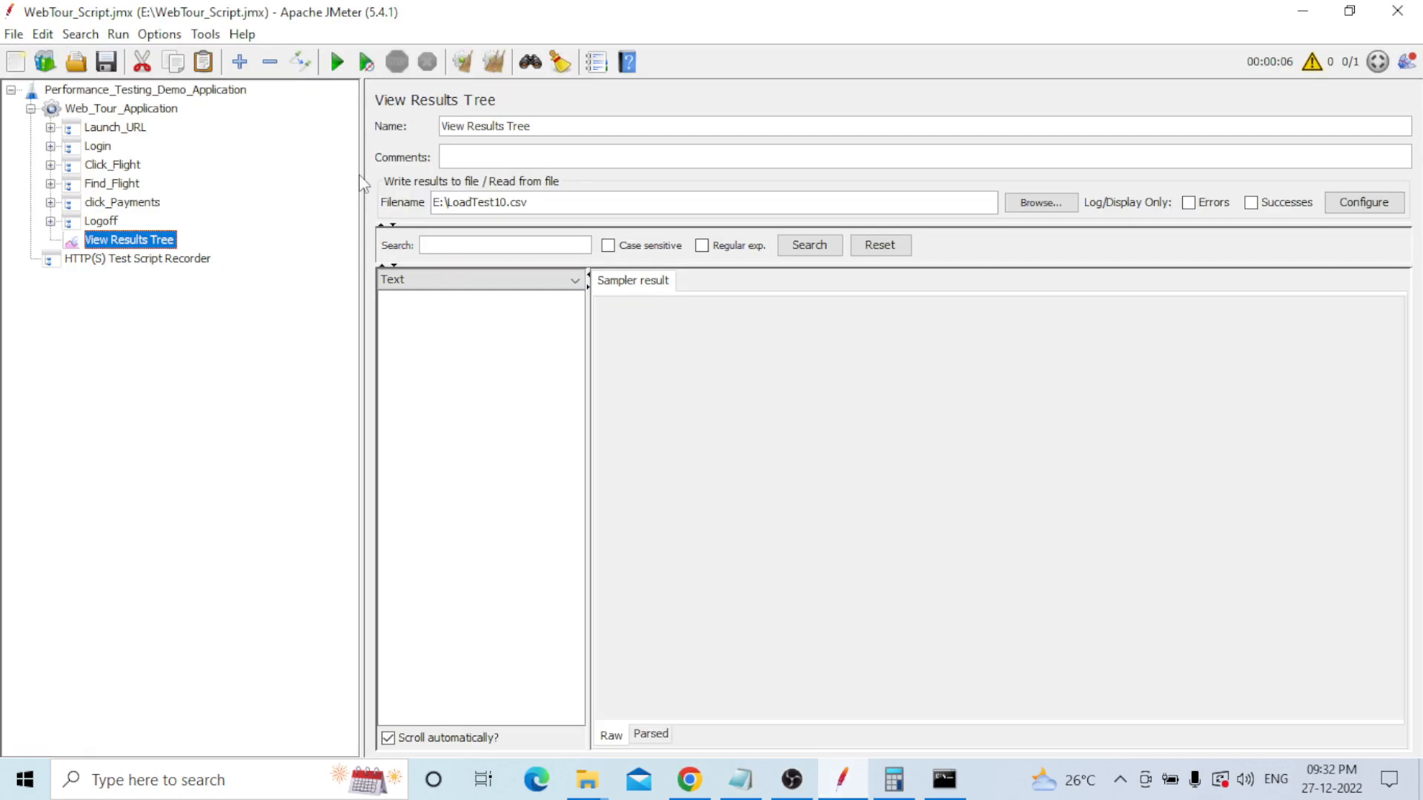
left_click(109, 111)
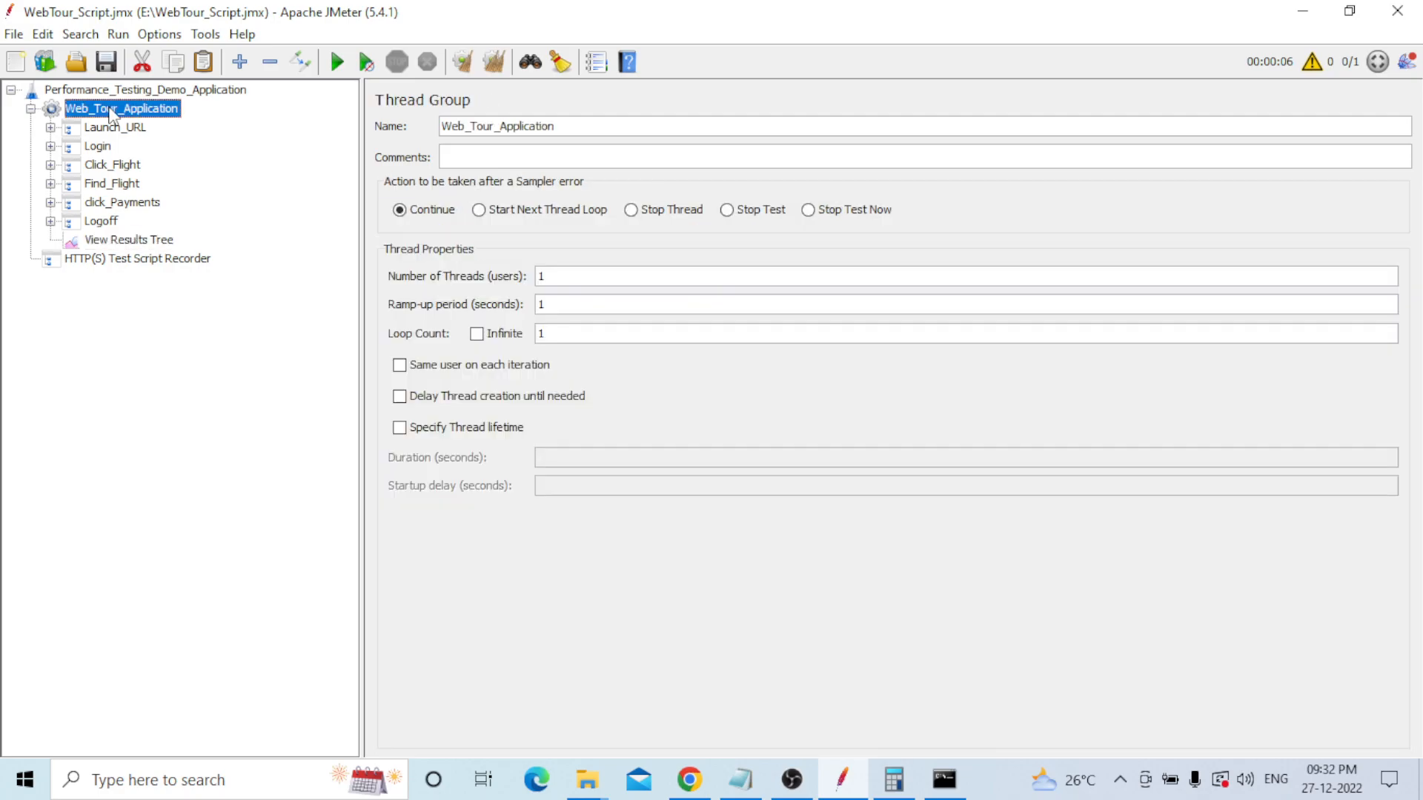
left_click(556, 276)
type("0")
left_click(544, 302)
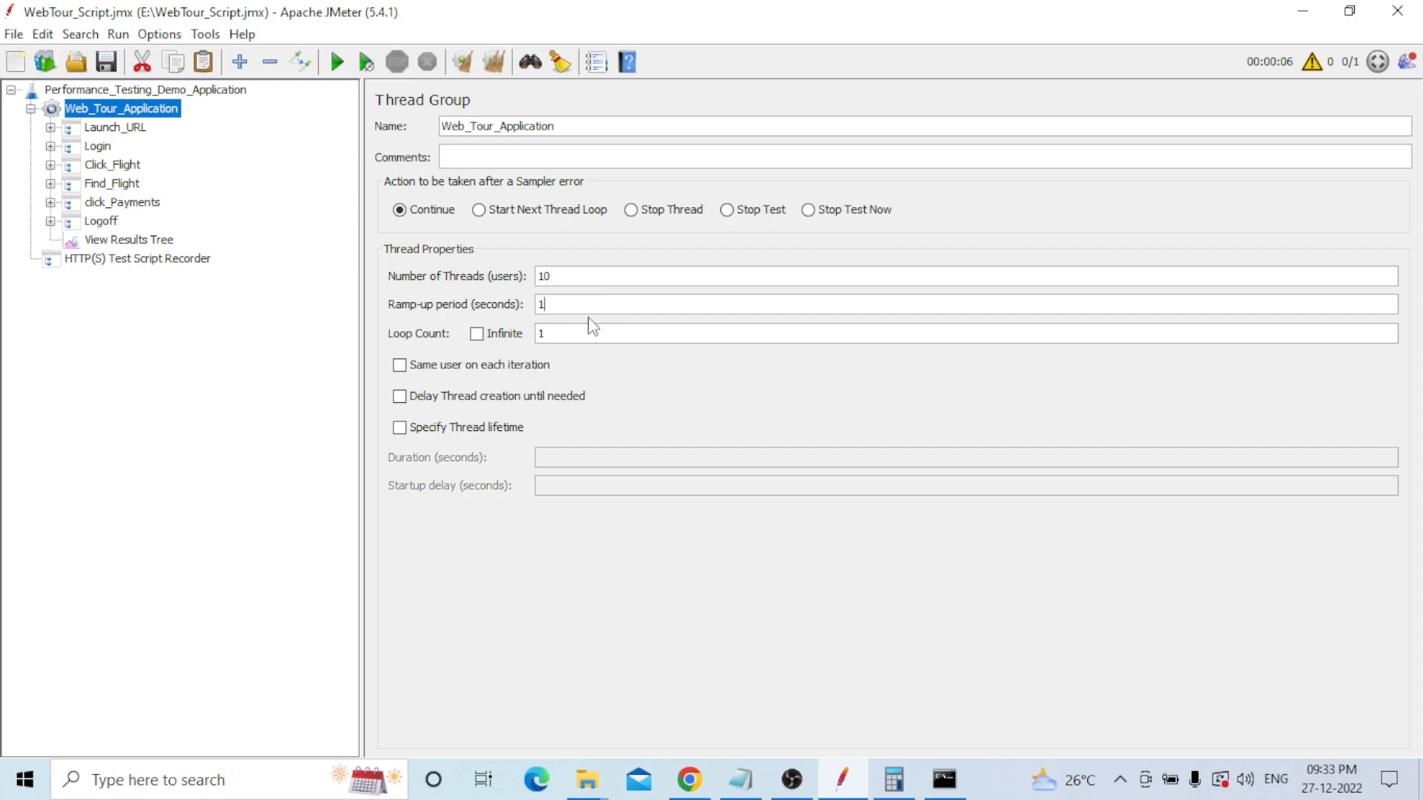
type("00")
- Make the thread group loop infinitely and specify a thread lifetime with a duration of 600 seconds
left_click(478, 334)
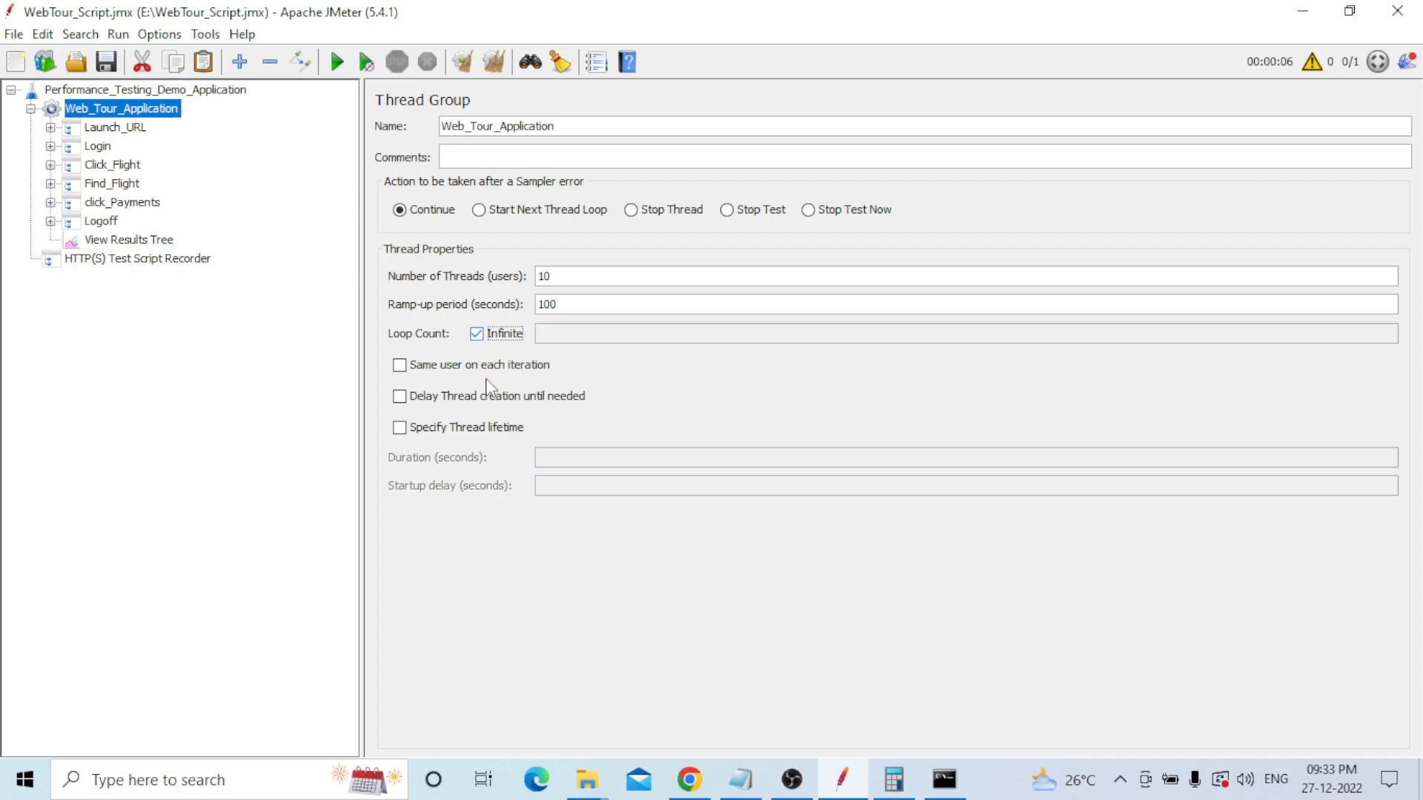
left_click(399, 428)
left_click(617, 457)
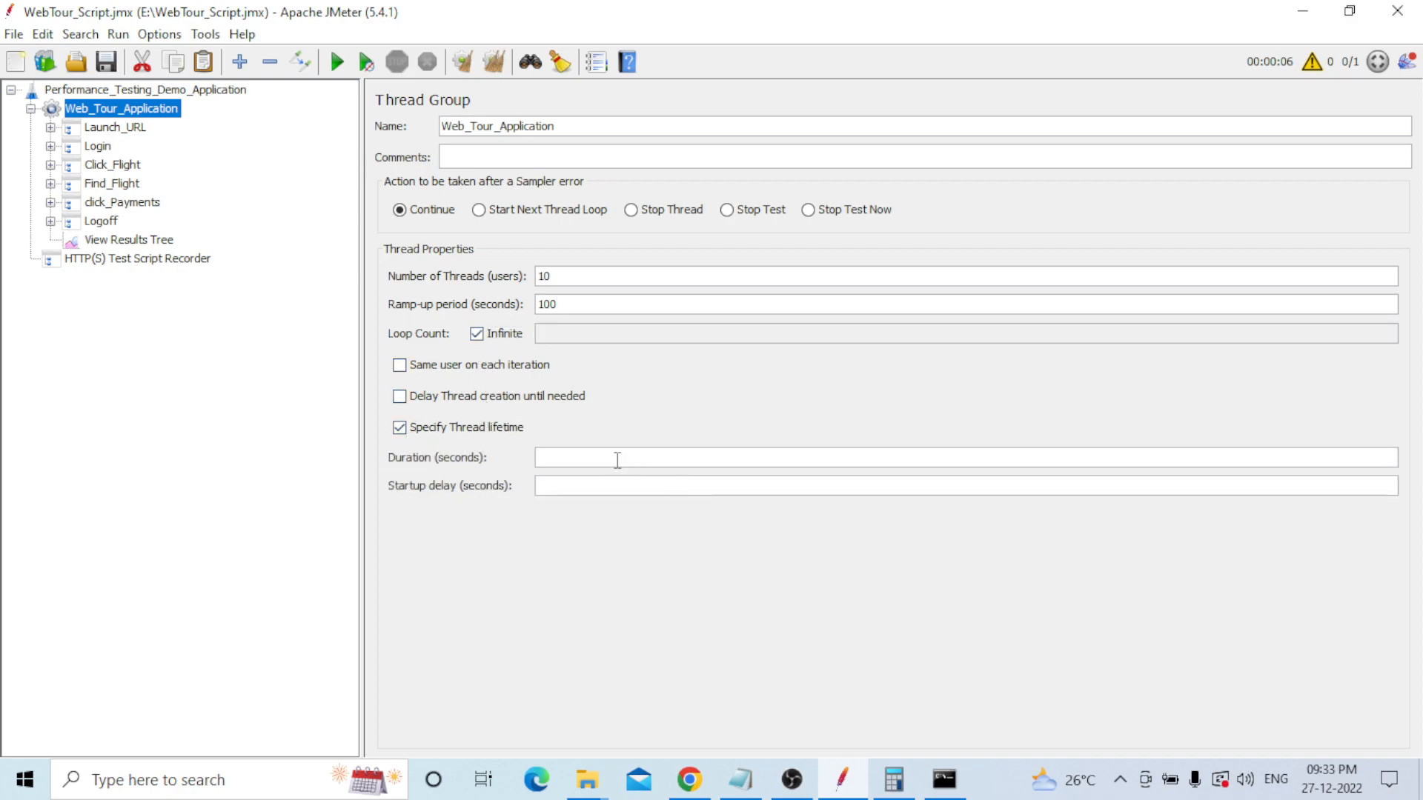
type("600")
- Check the View Results Tree output file, the Web_Tour_Application thread settings and the Web Tours server console window
left_click(151, 246)
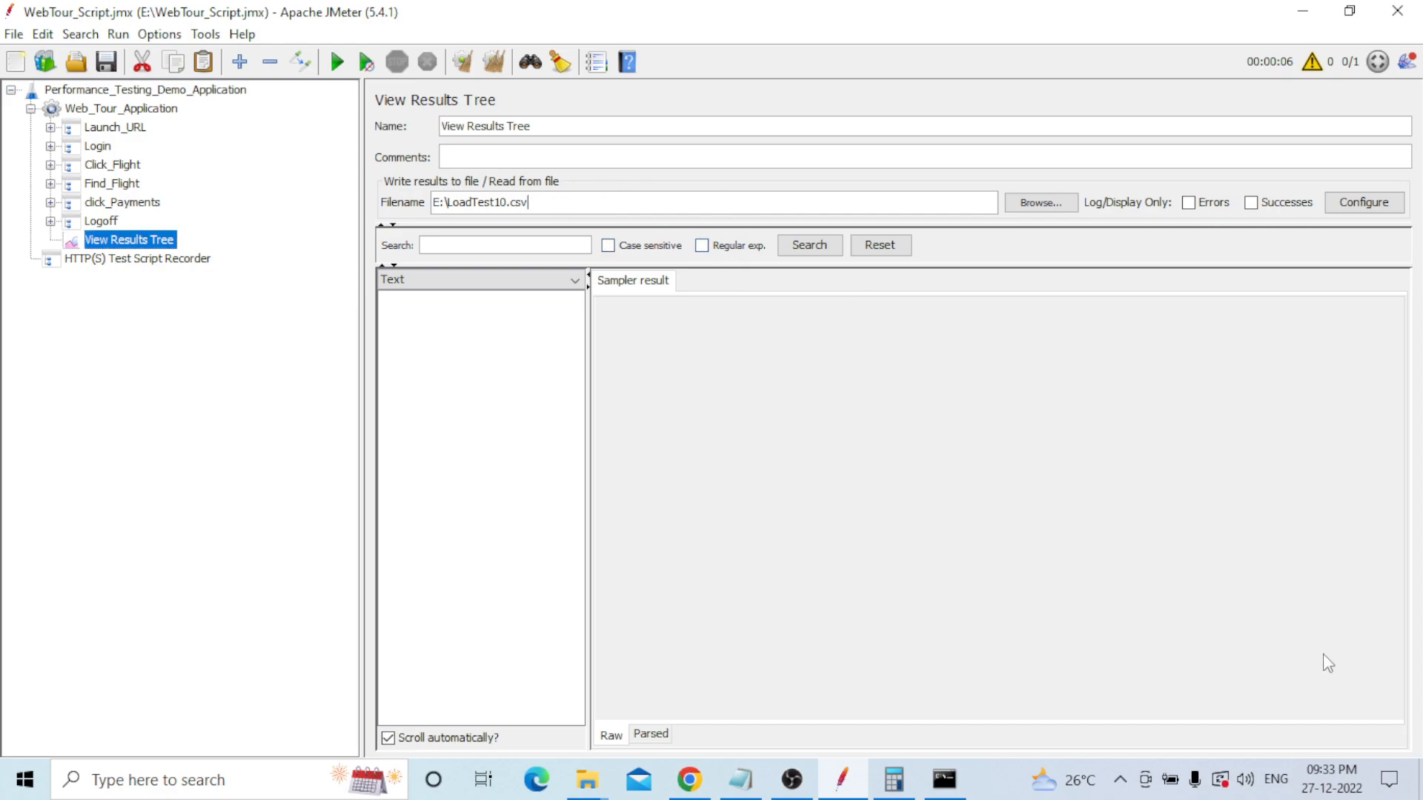
left_click(117, 111)
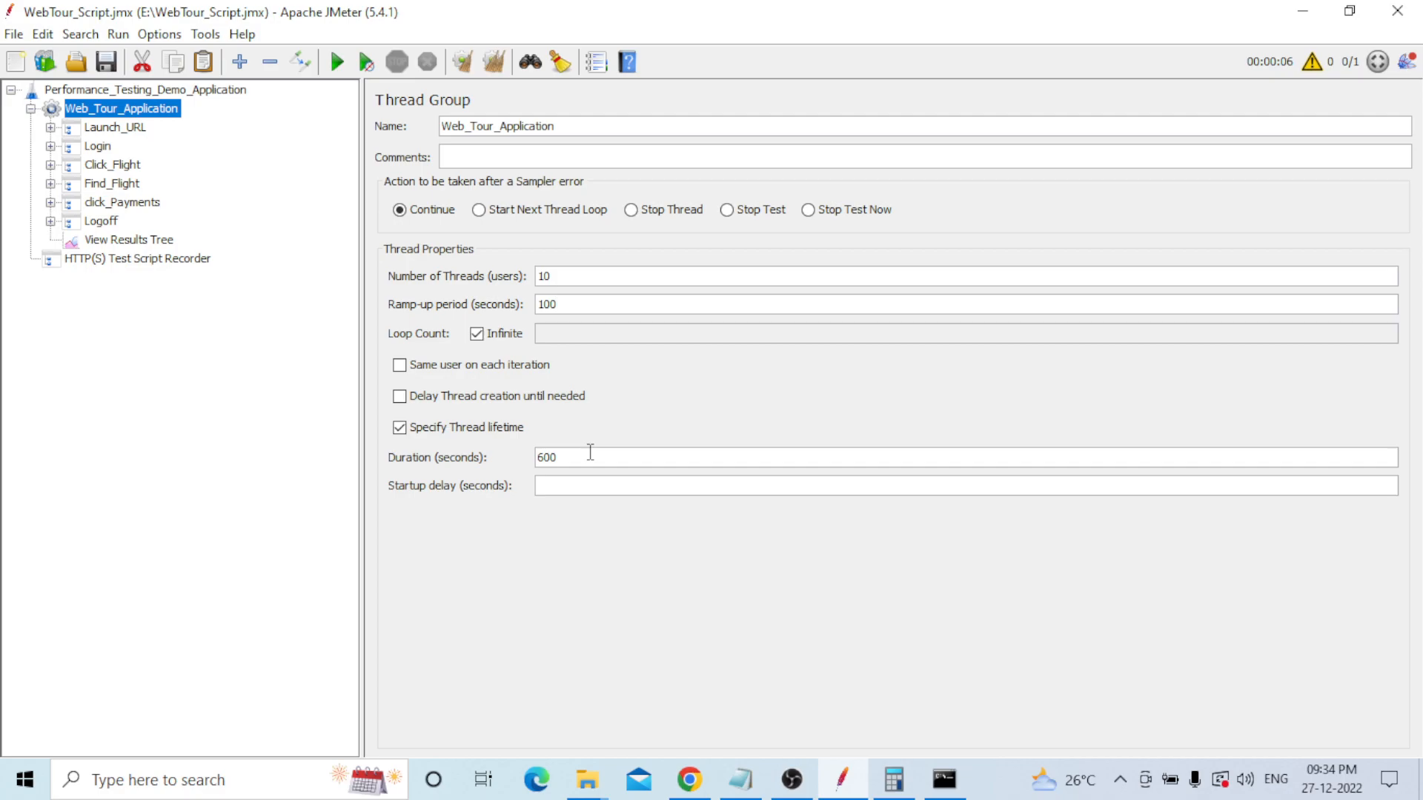
left_click(157, 246)
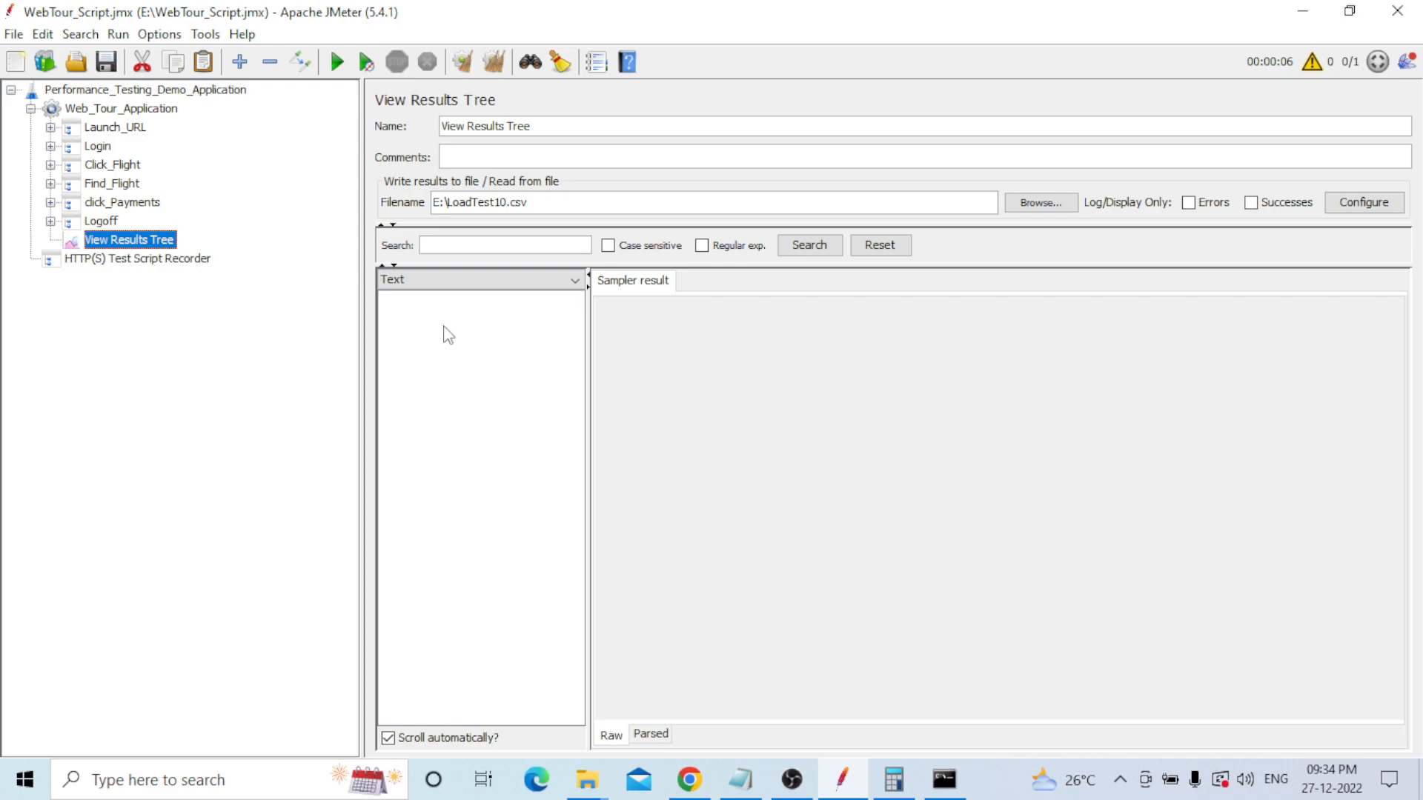
left_click(956, 780)
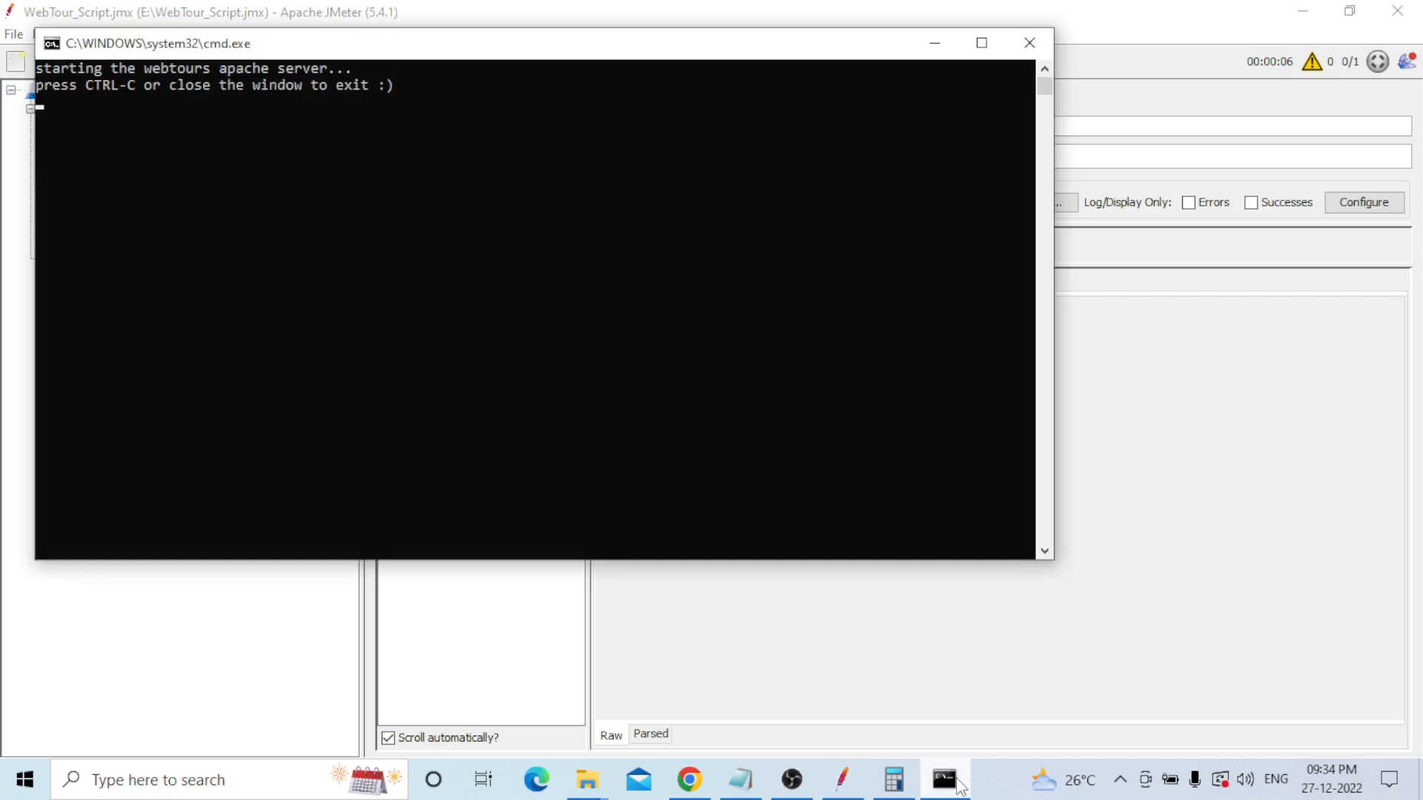
left_click(958, 783)
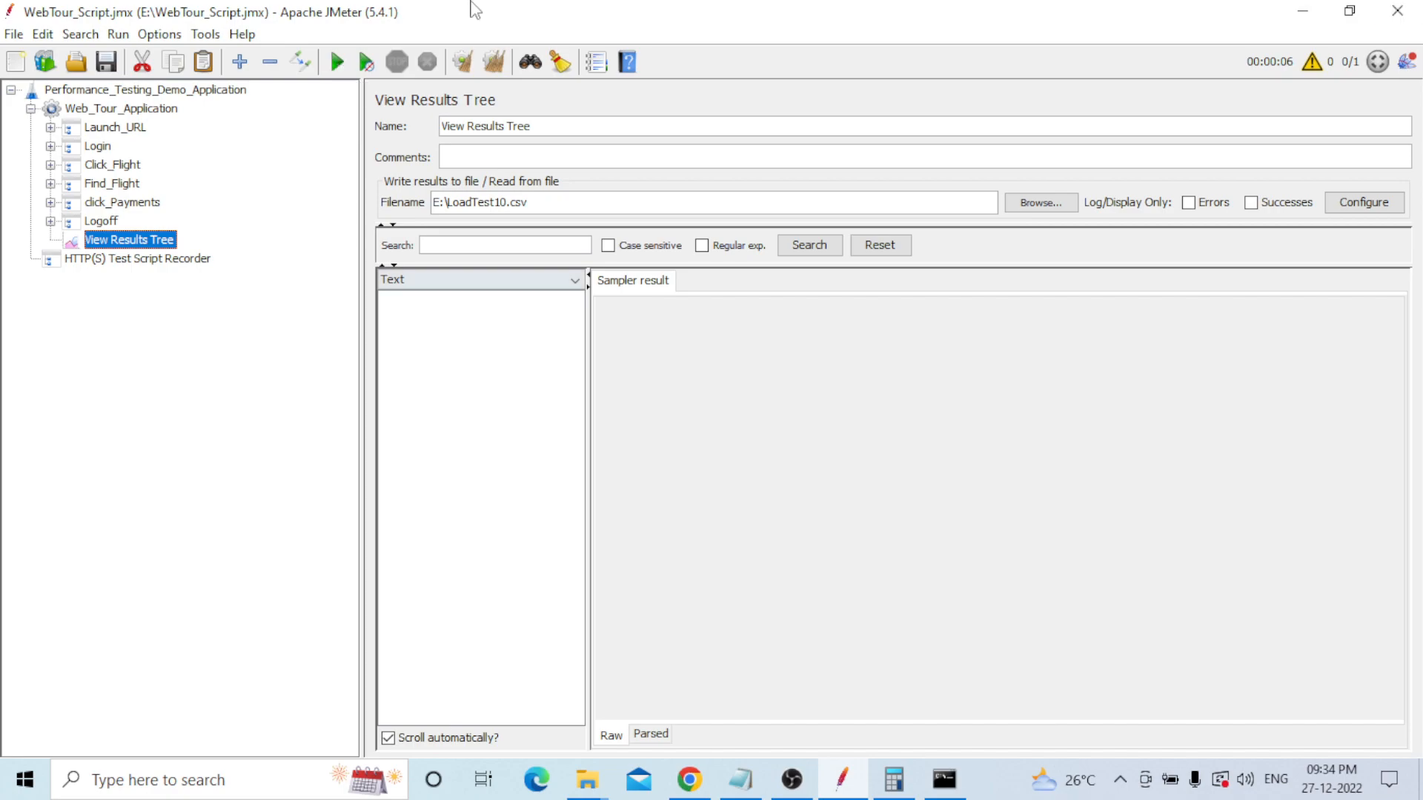
- Add a Response Time Graph listener to Web_Tour_Application and try to view its graph
left_click(137, 111)
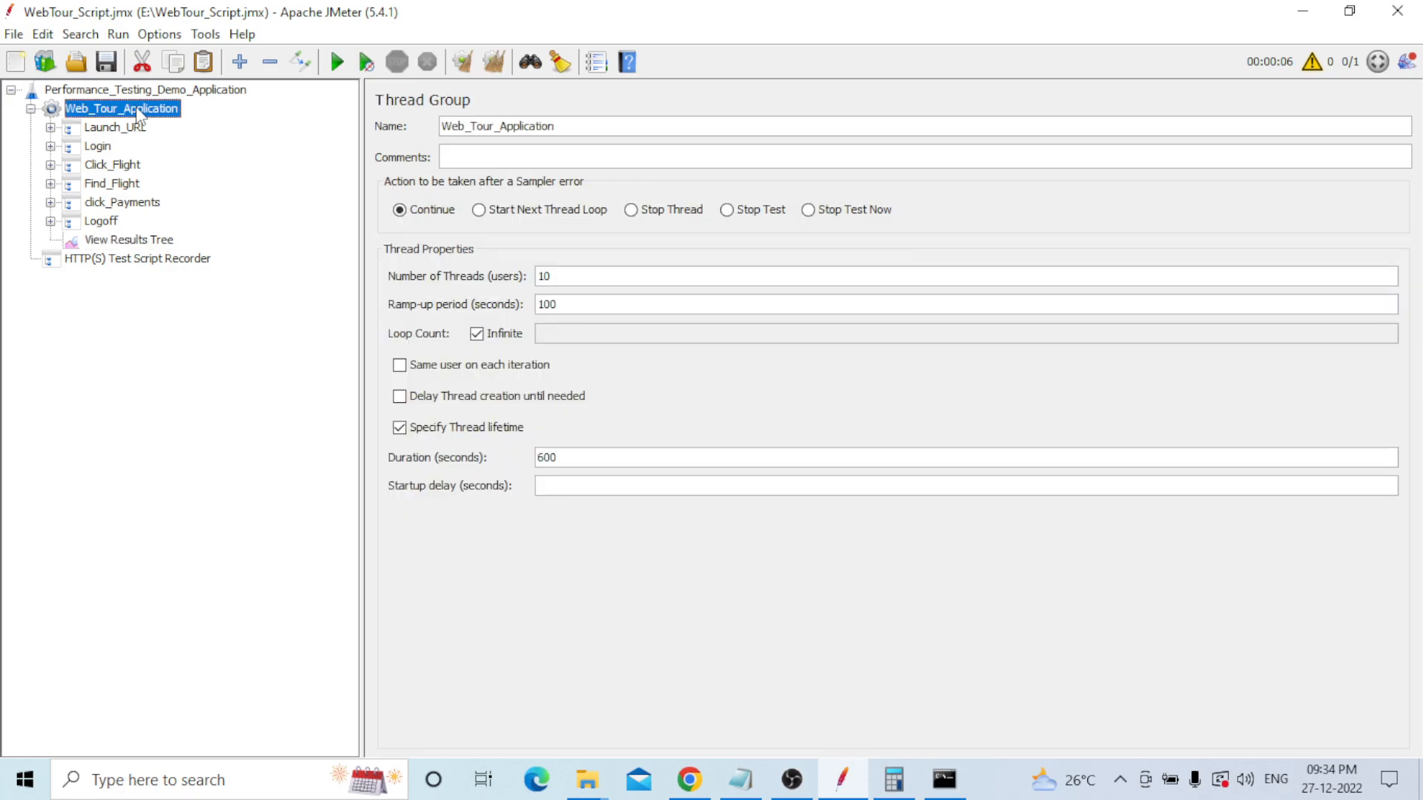
right_click(137, 111)
mouse_move(387, 117)
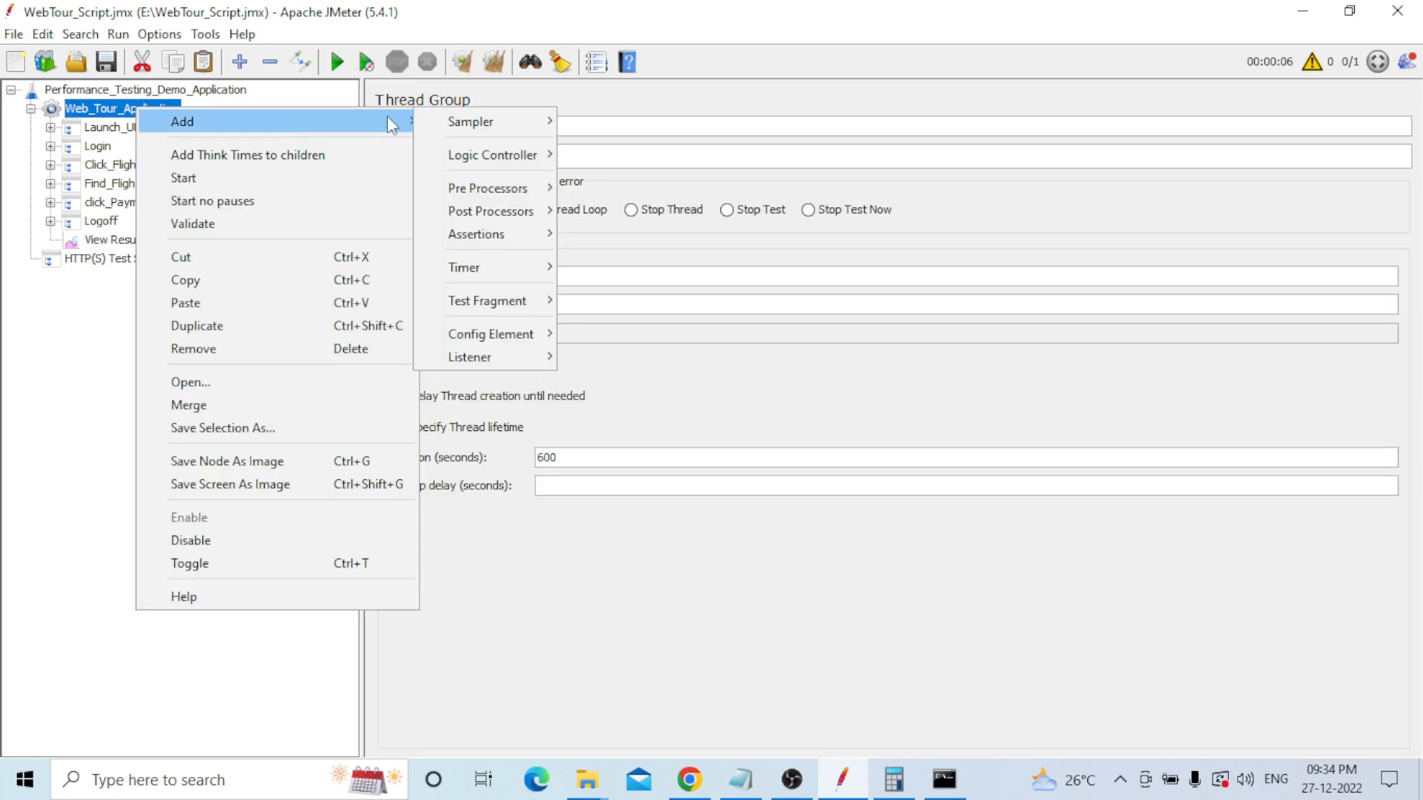
mouse_move(473, 359)
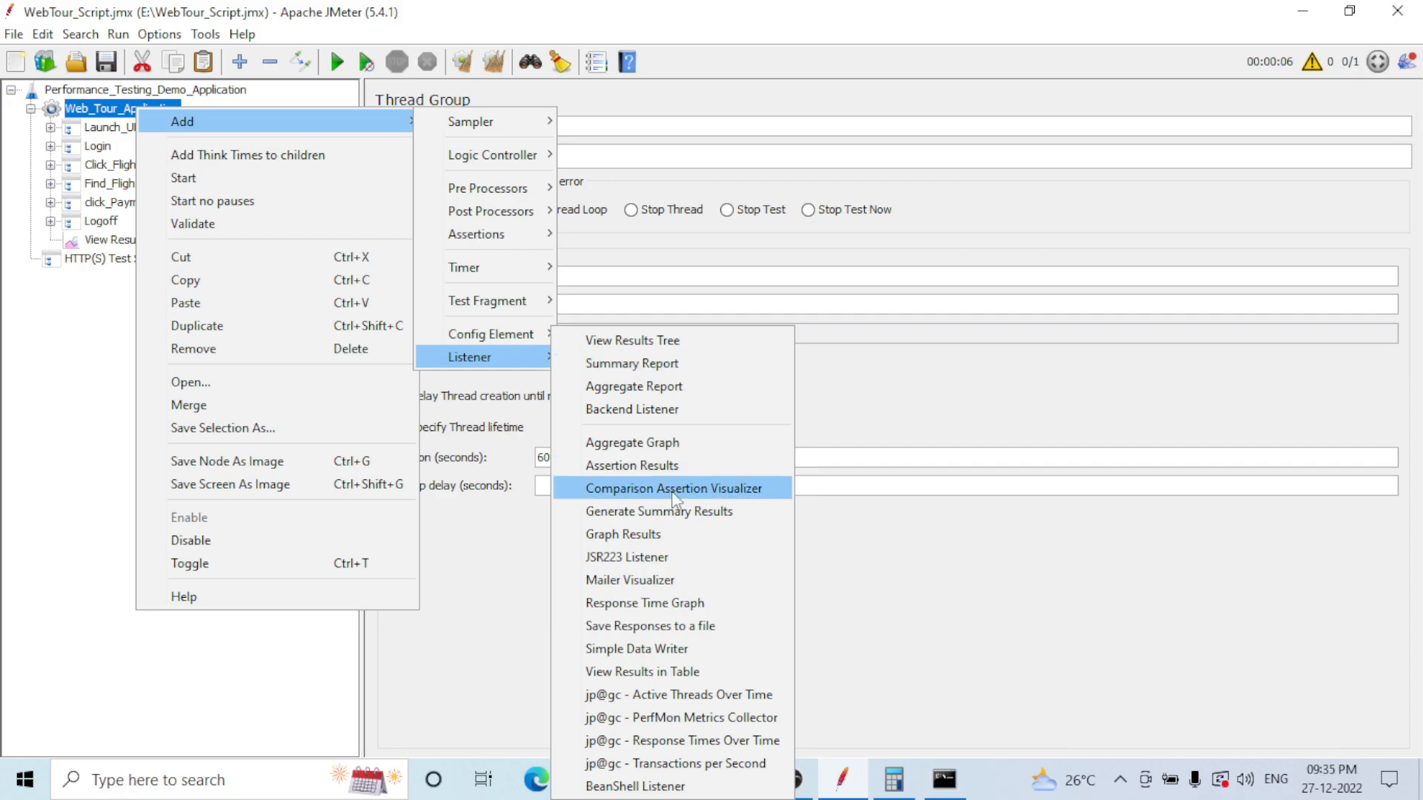
left_click(647, 602)
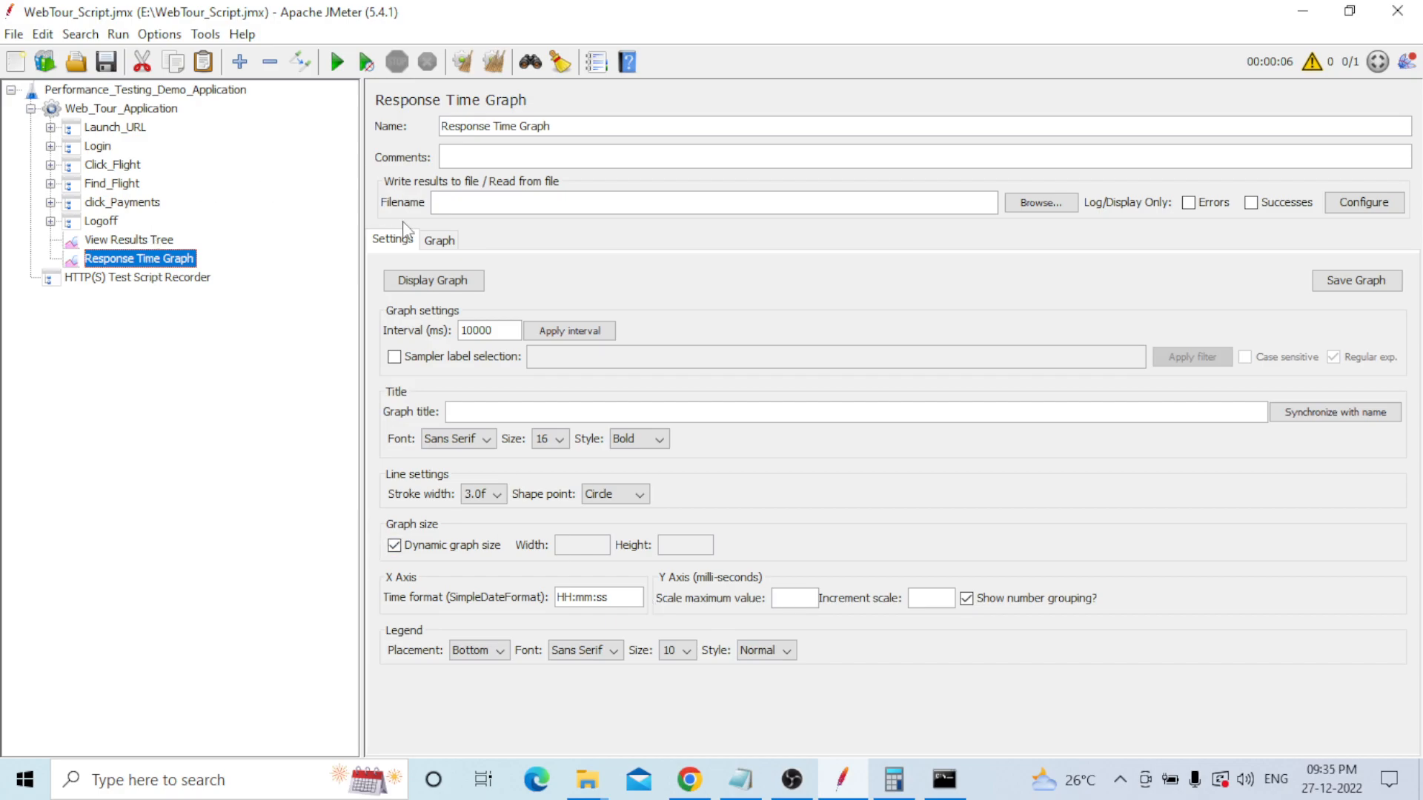
left_click(431, 244)
left_click(714, 410)
- Disable the Response Time Graph listener and remove it from the thread group
right_click(168, 261)
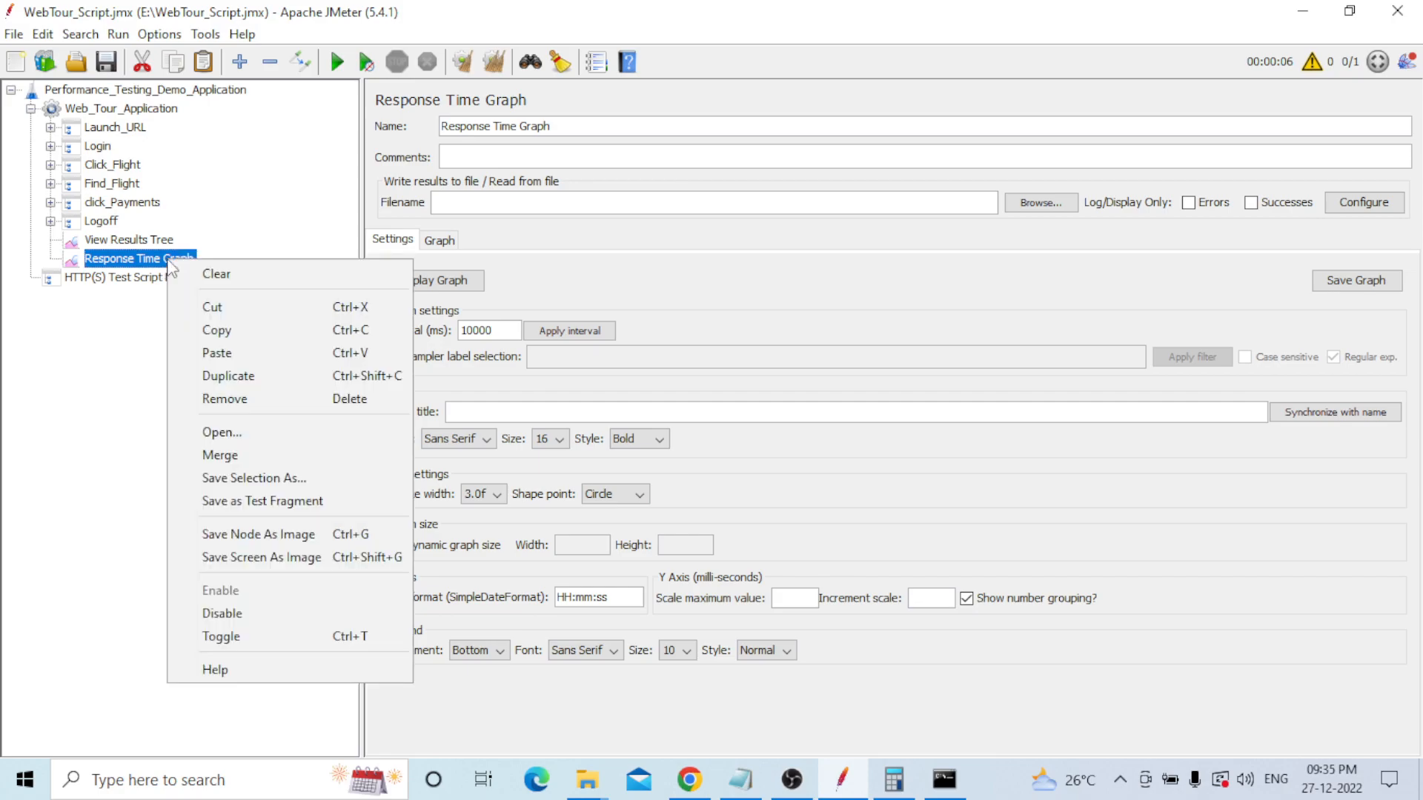
left_click(215, 611)
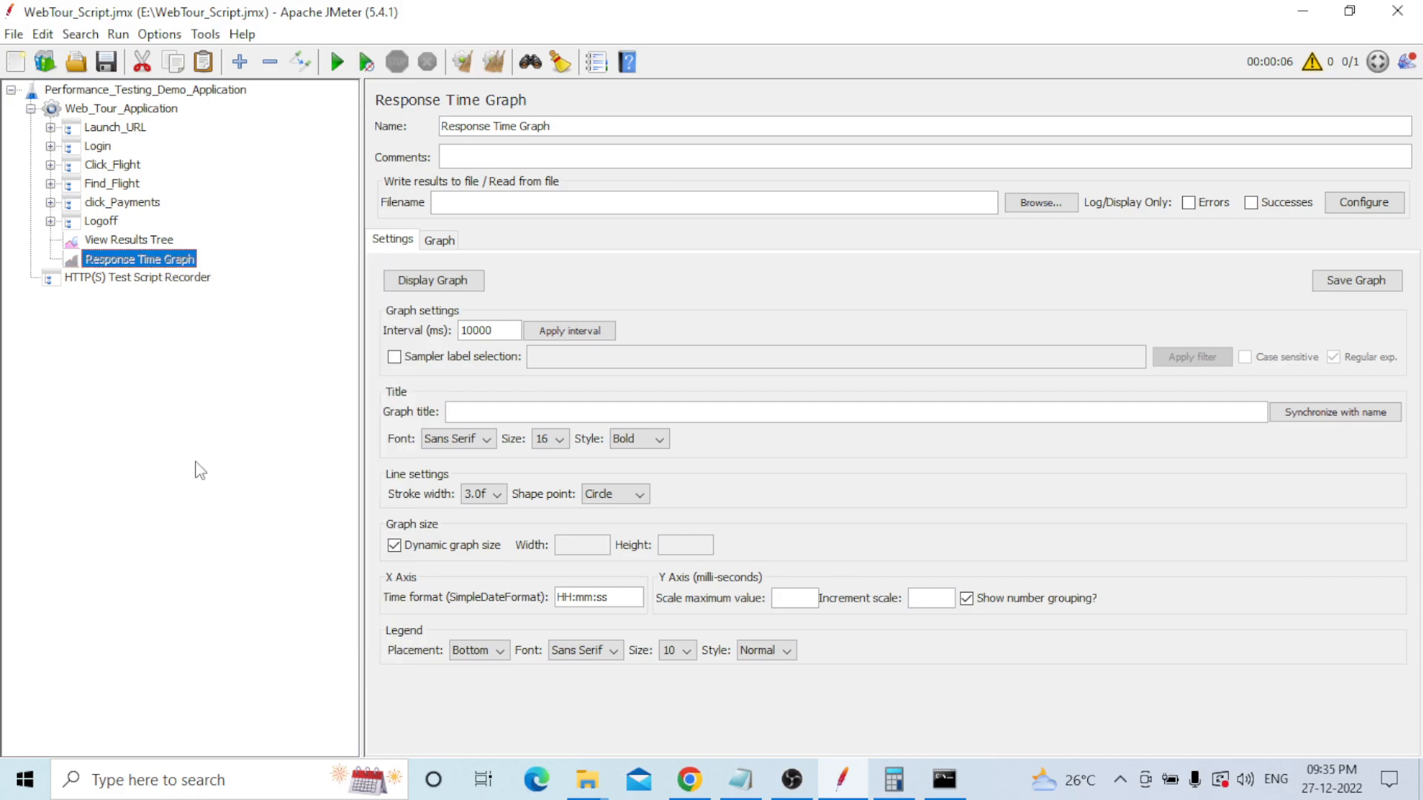
right_click(176, 264)
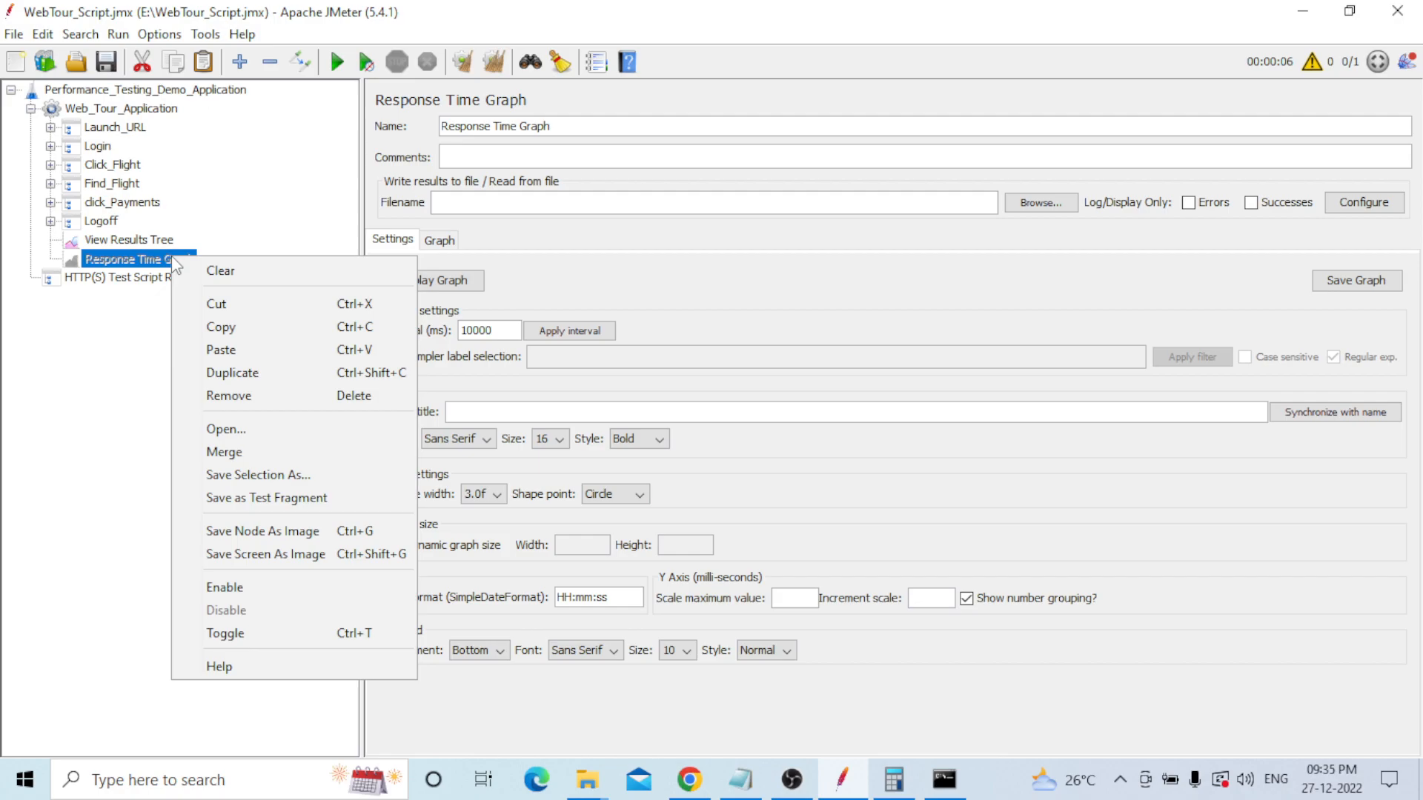
left_click(226, 395)
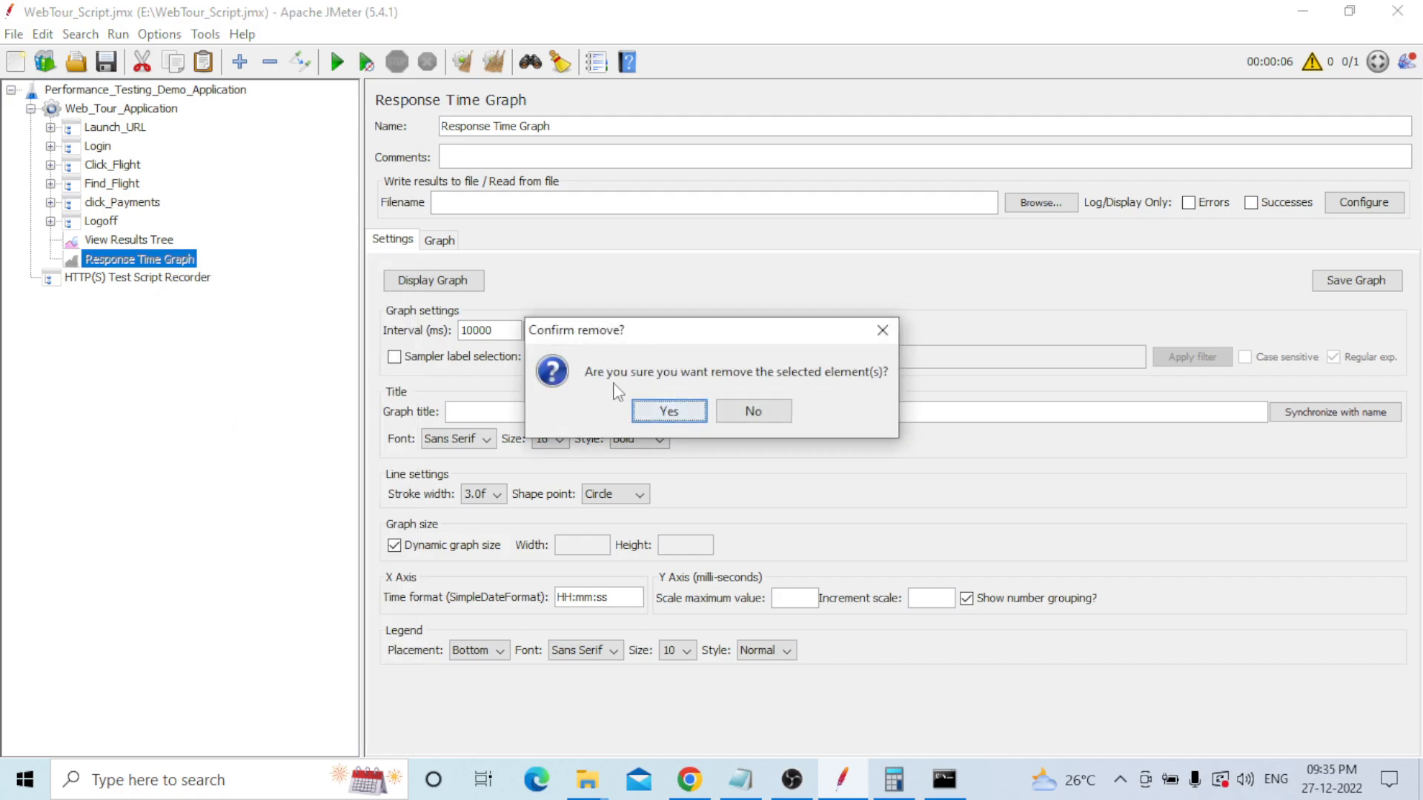
left_click(668, 411)
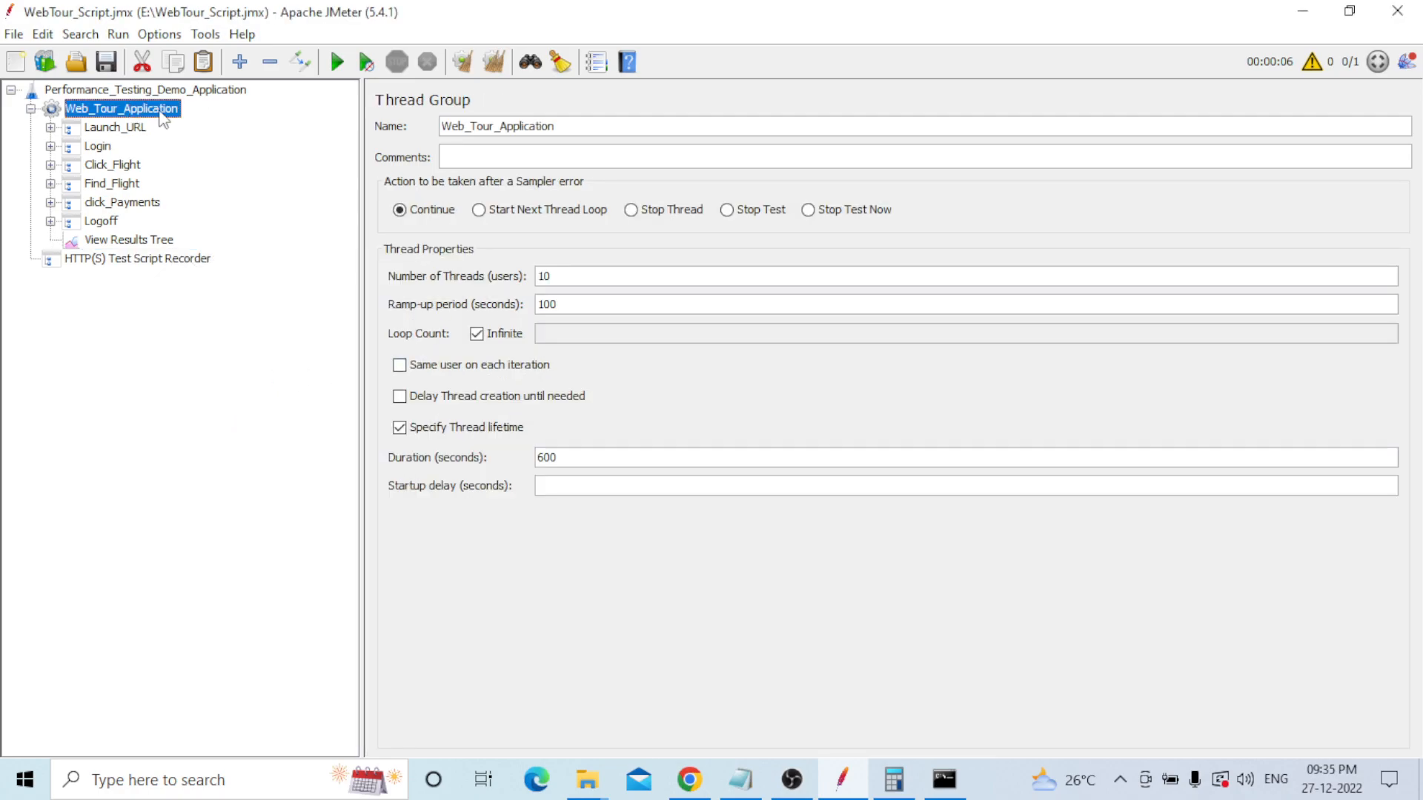
- Add an Aggregate Graph listener to Web_Tour_Application and view its graph
right_click(160, 113)
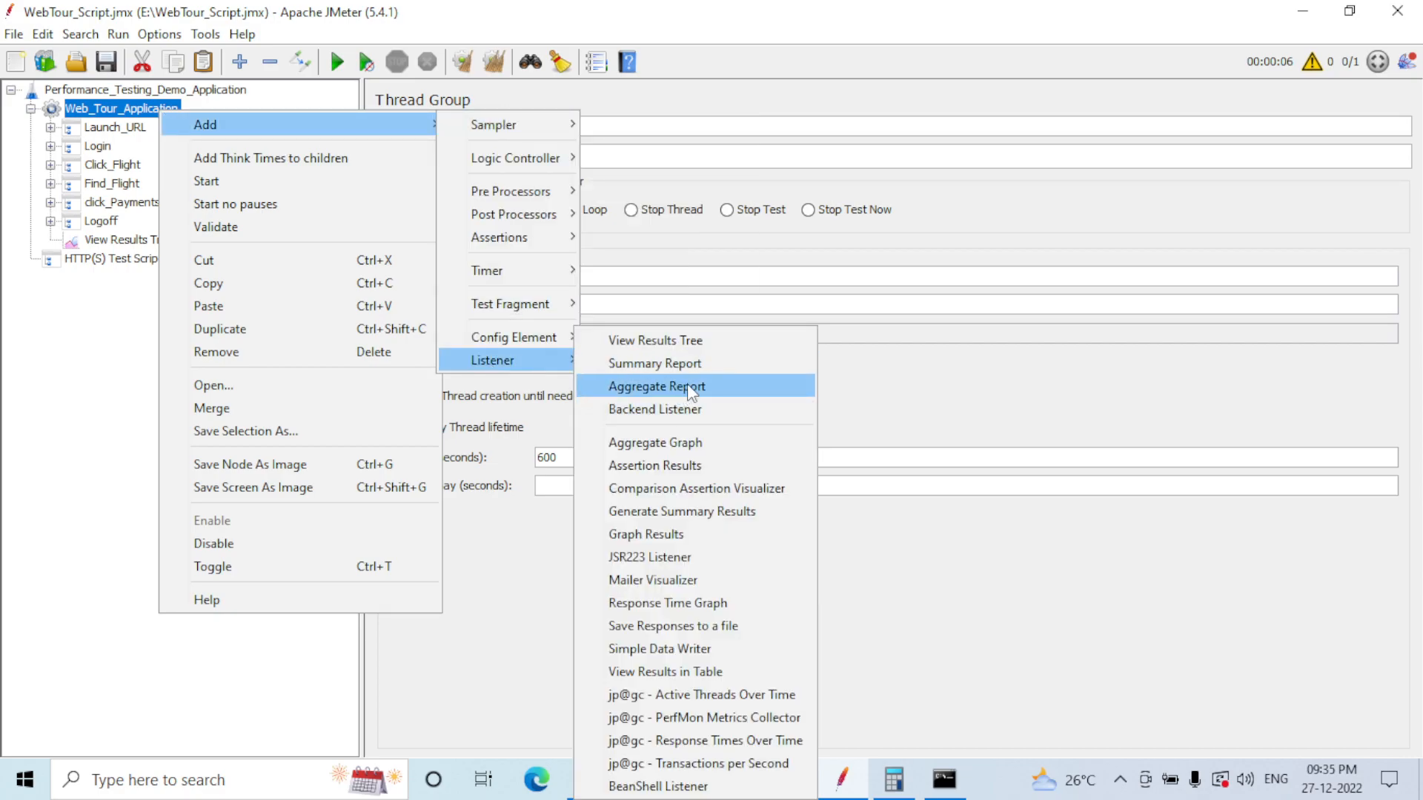
left_click(689, 443)
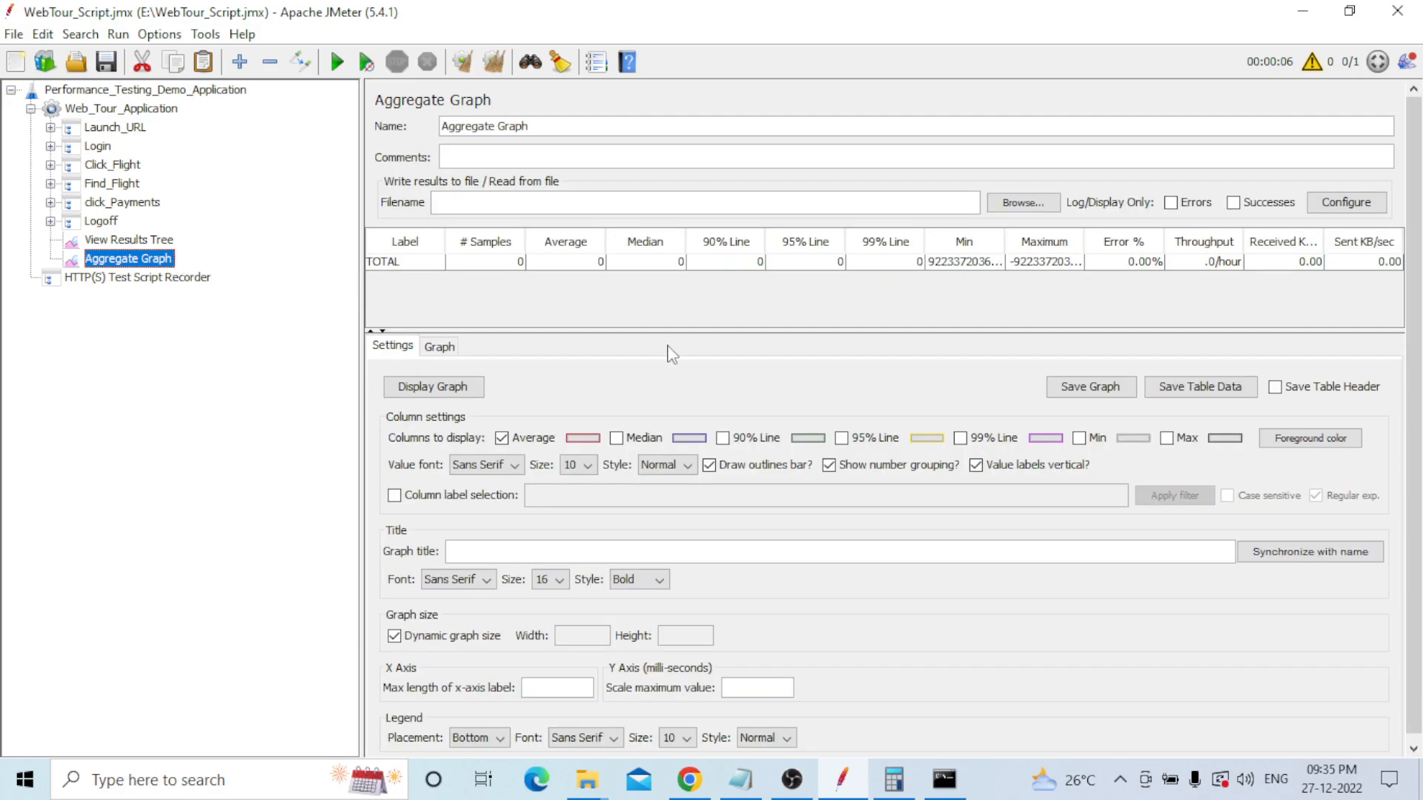
left_click(449, 351)
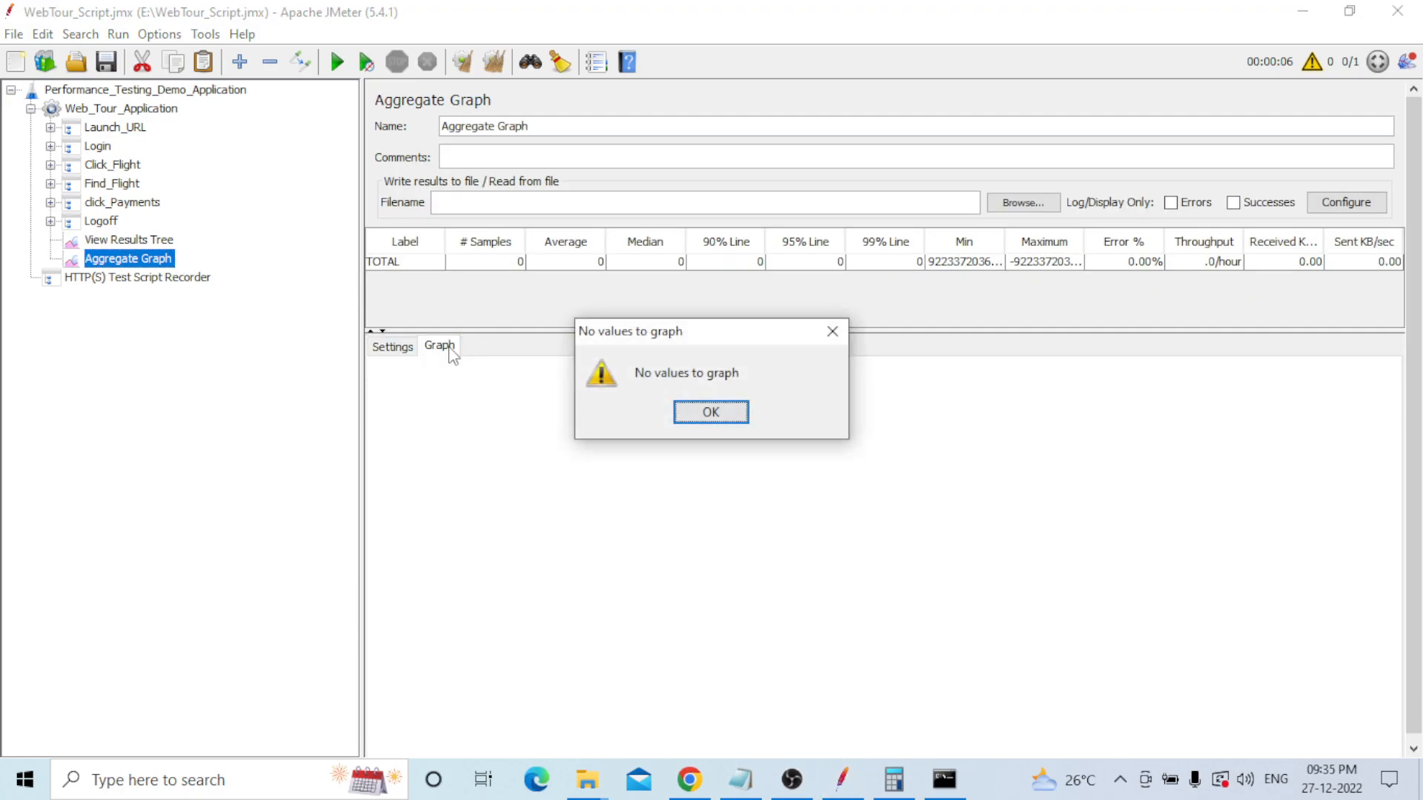
left_click(734, 416)
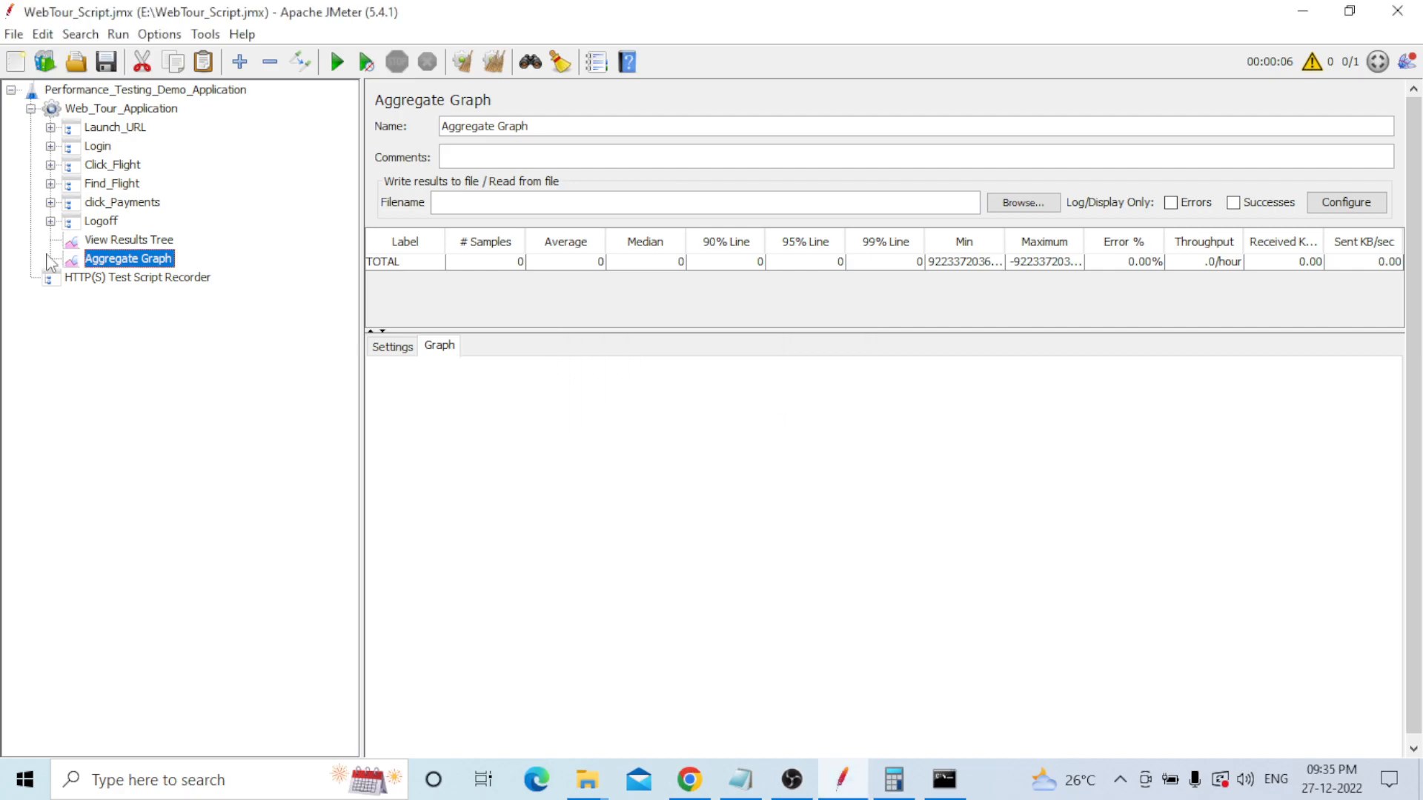
- Add a Graph Results listener to the Web_Tour_Application thread group
left_click(140, 108)
right_click(139, 109)
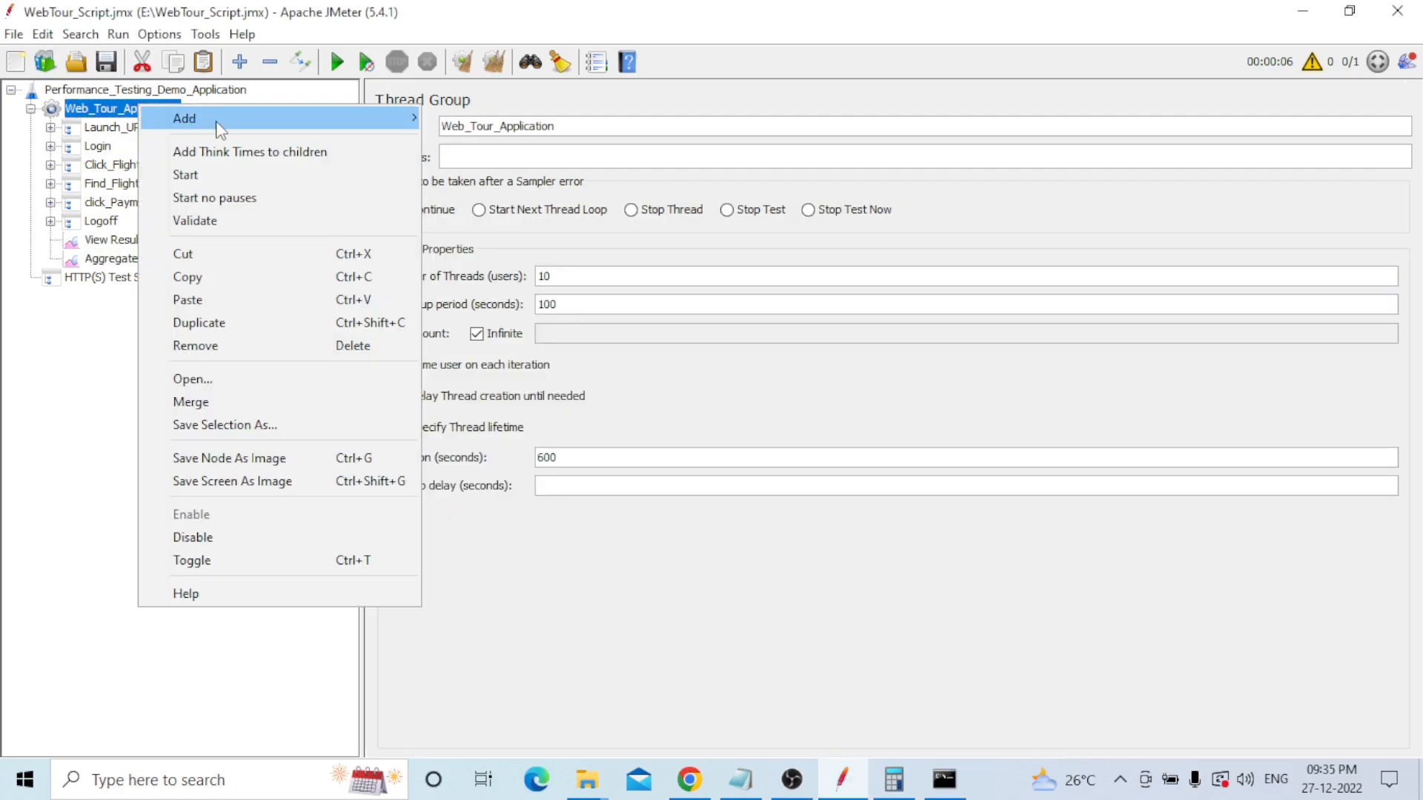
mouse_move(215, 120)
mouse_move(470, 341)
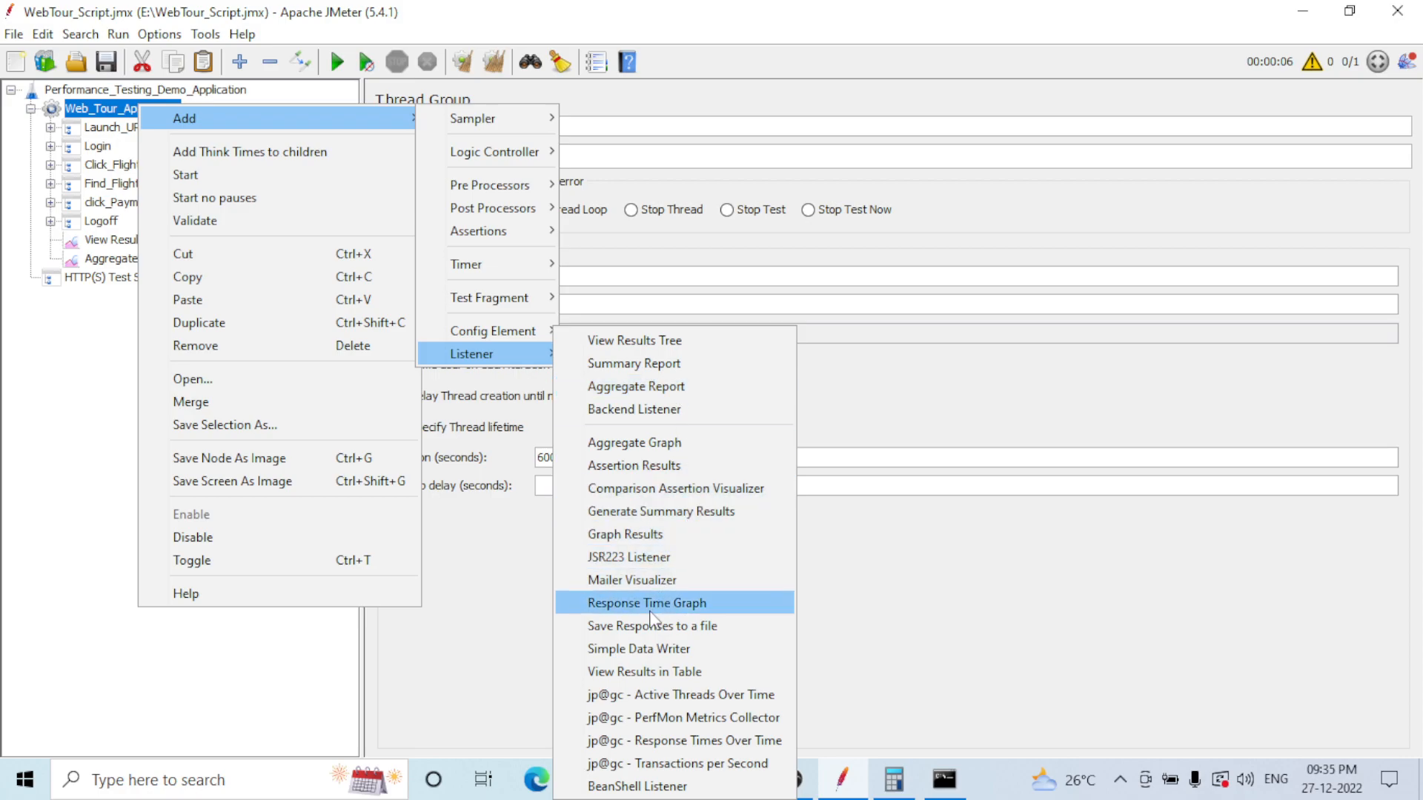
left_click(626, 535)
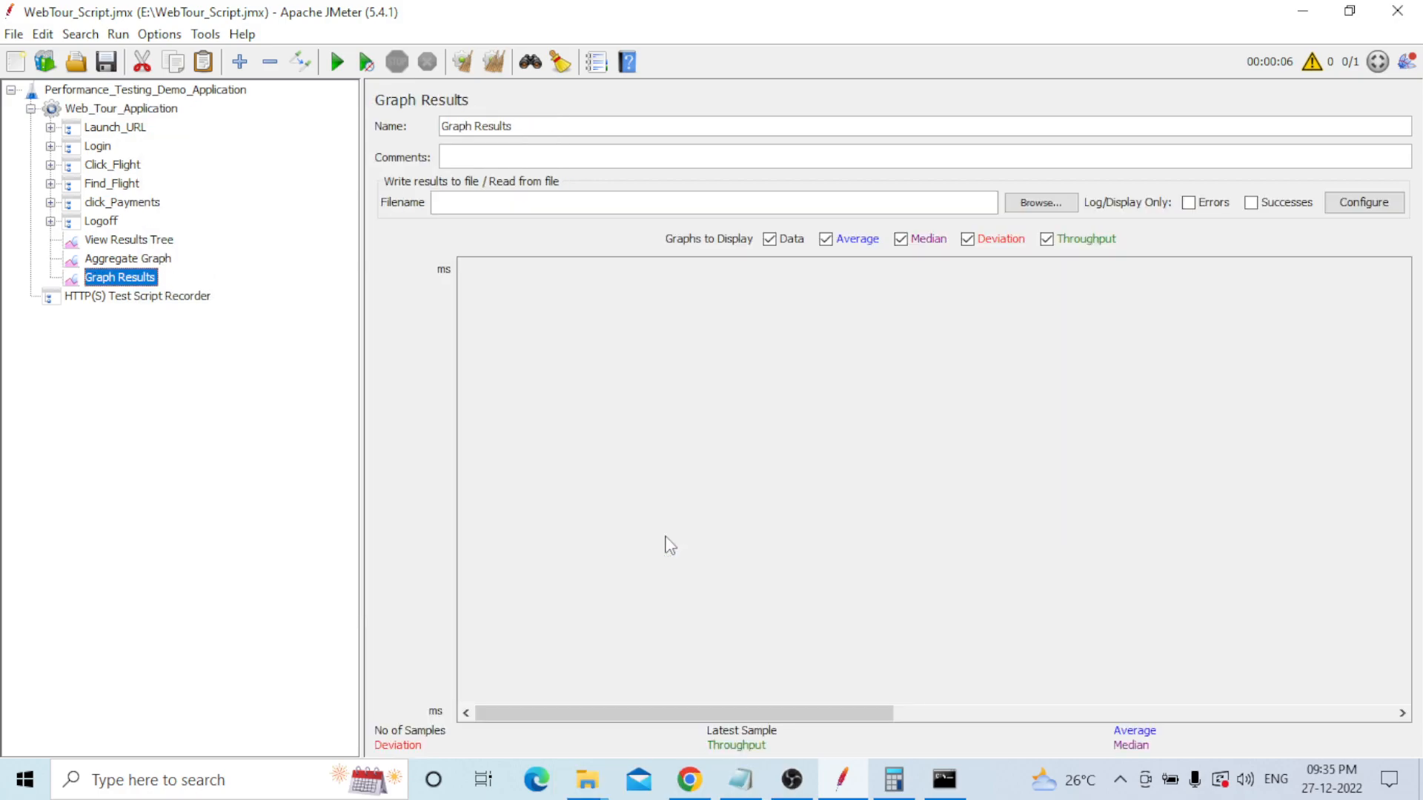
- Remove the Aggregate Graph listener from the Web_Tour_Application thread group
left_click(136, 264)
right_click(136, 264)
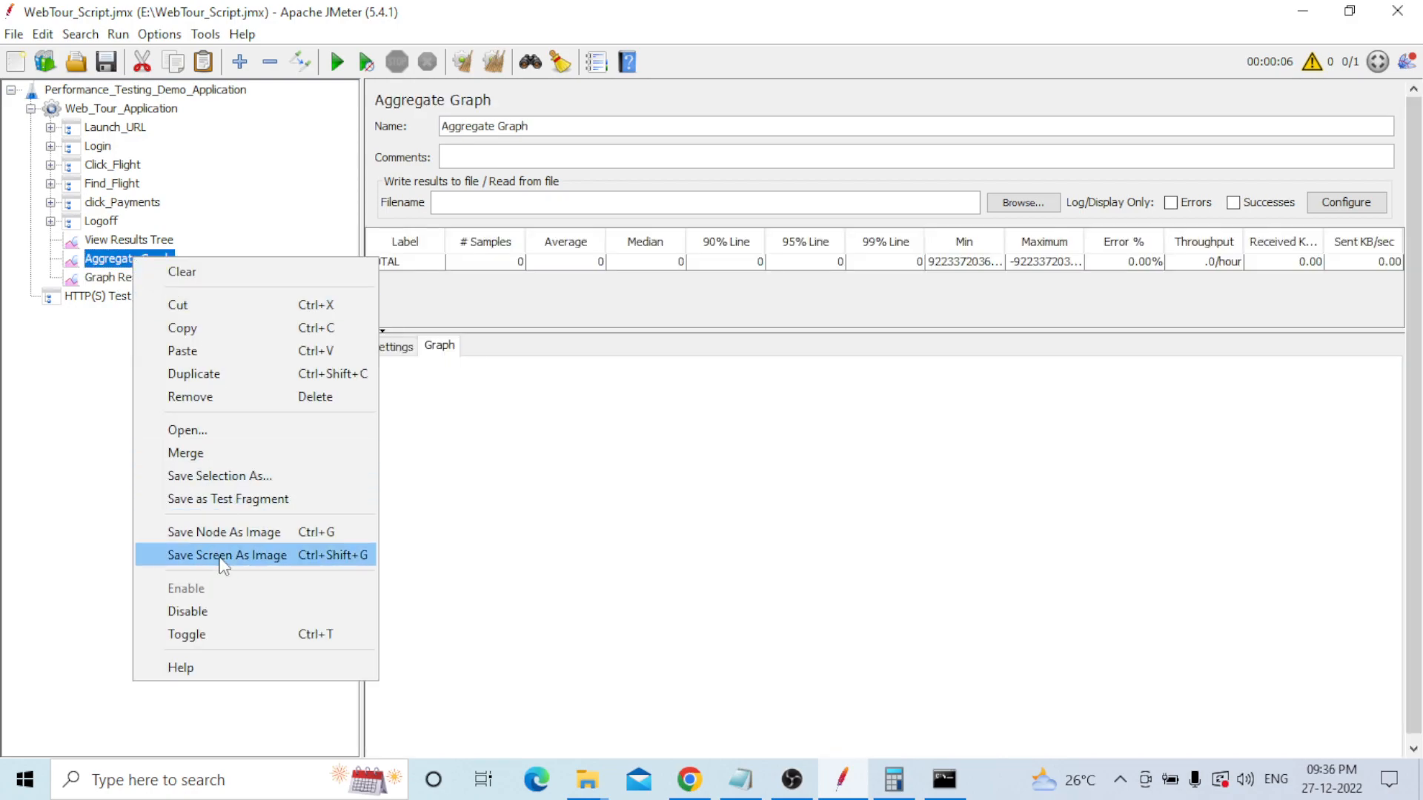
left_click(207, 396)
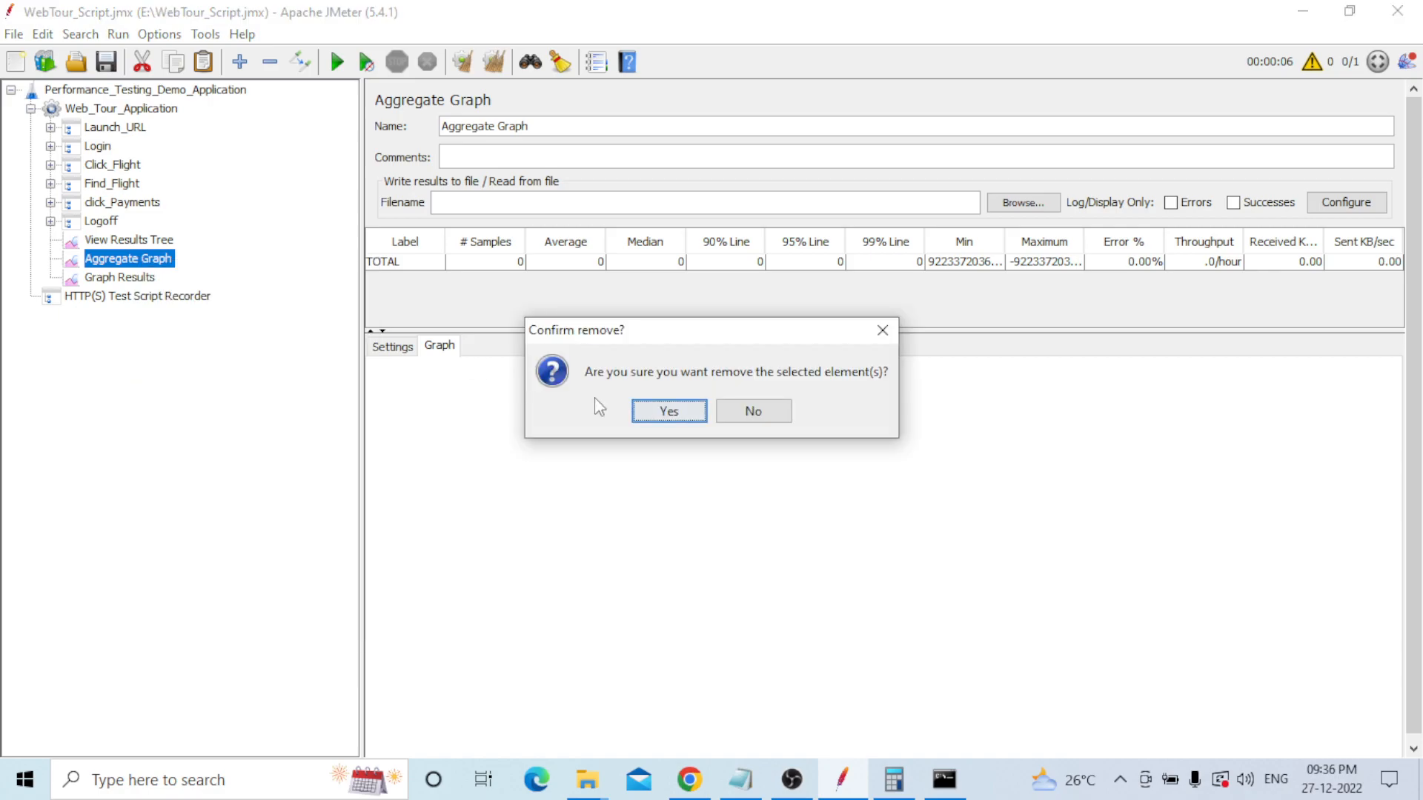
key("Return")
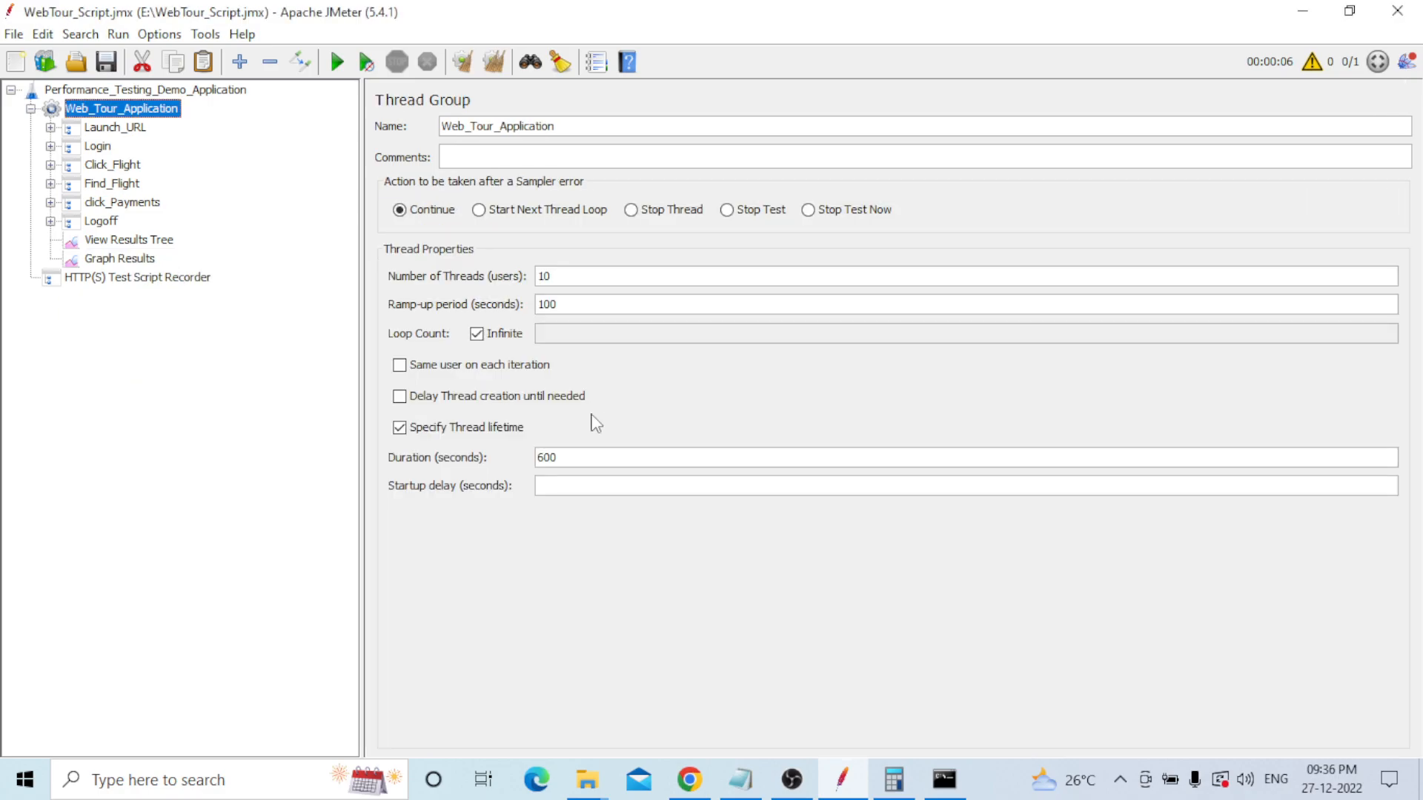
- Run the load test with the Graph Results listener open and review its Average and Throughput curves from the beginning of the run
left_click(140, 258)
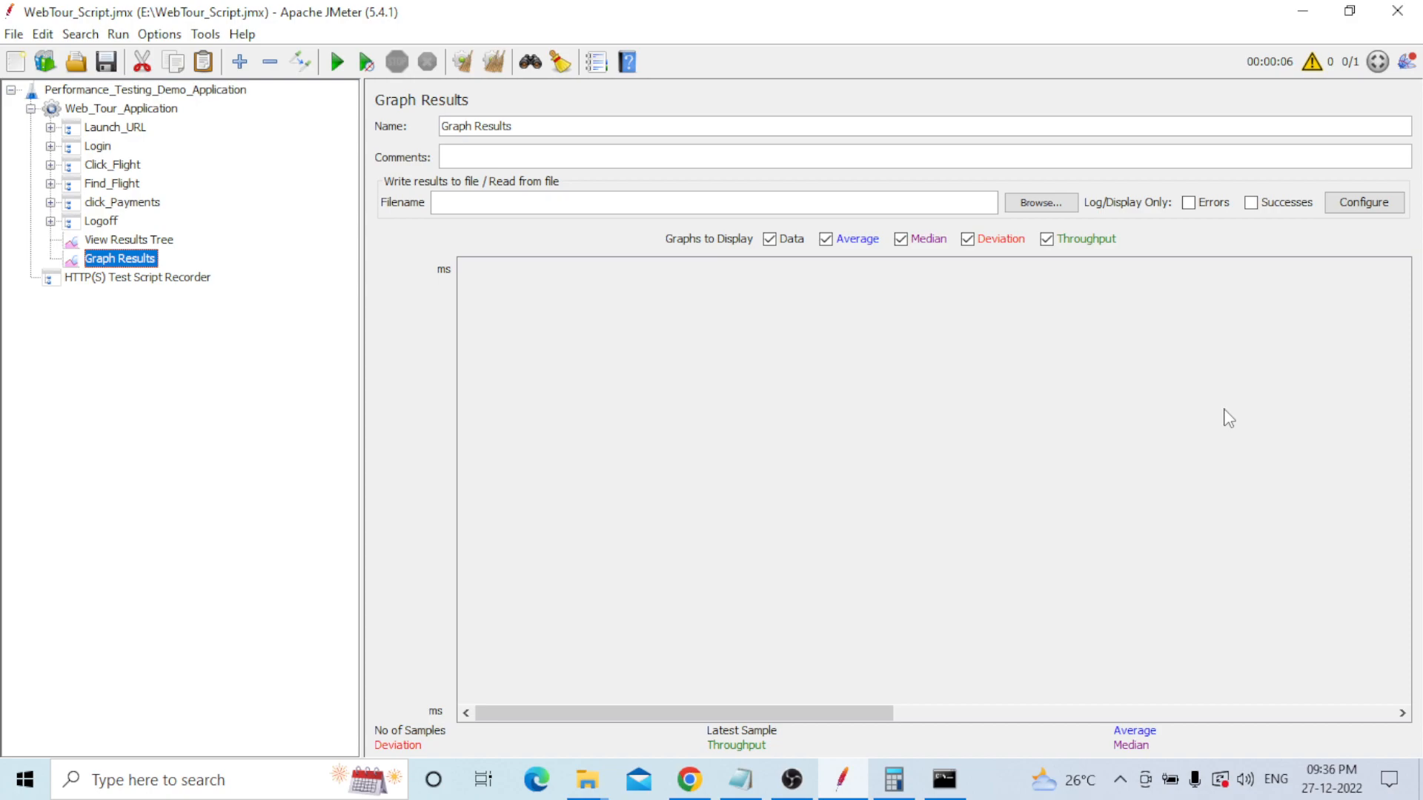
left_click(141, 242)
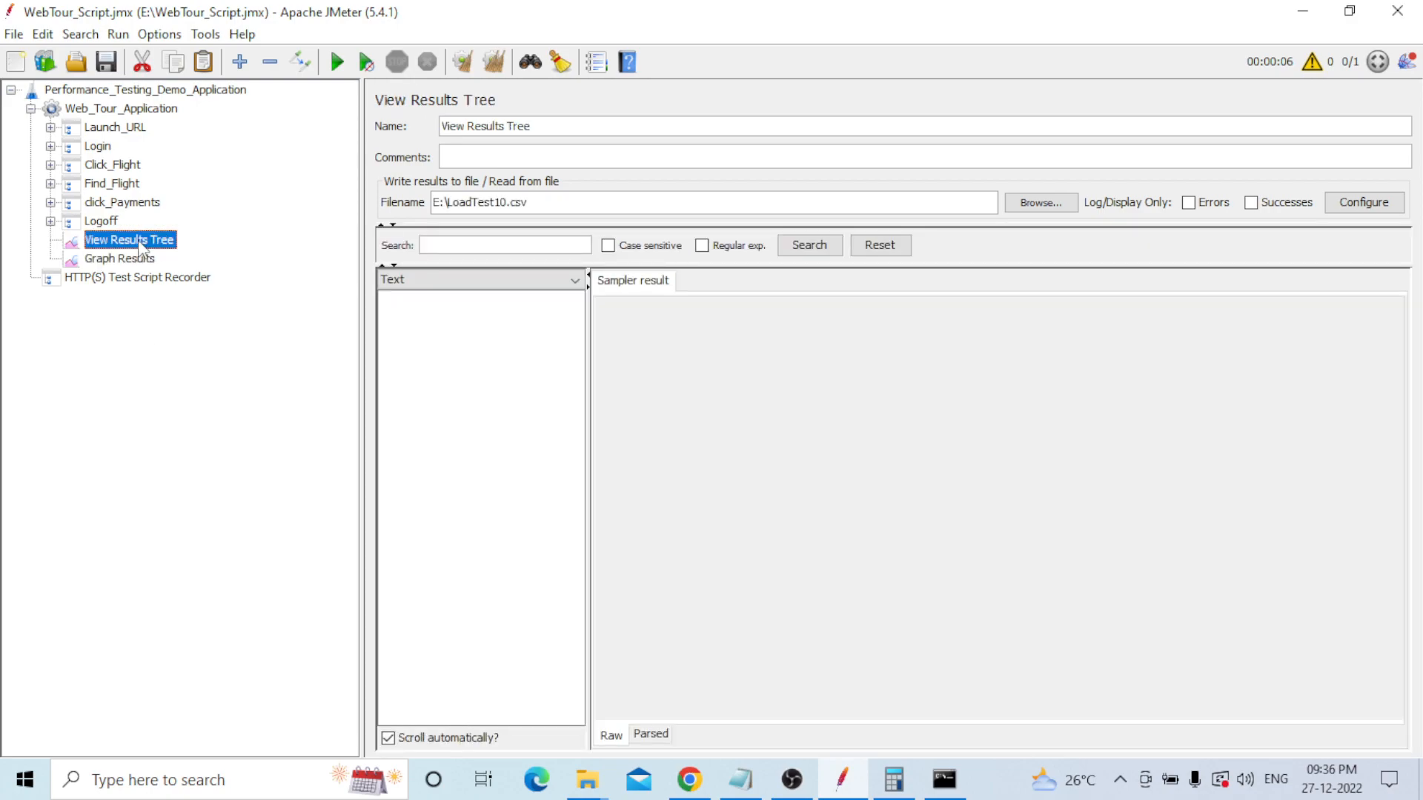
left_click(138, 259)
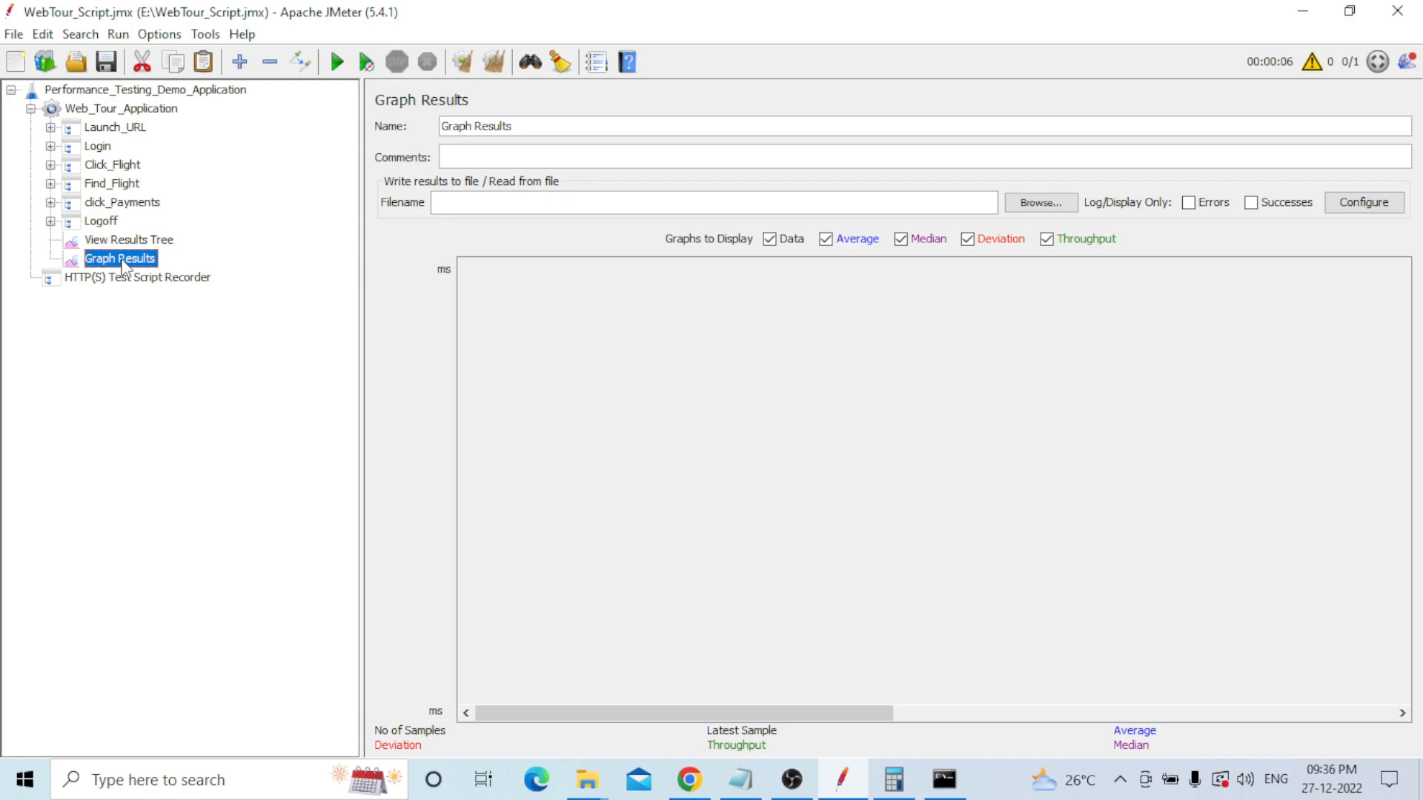
left_click(337, 64)
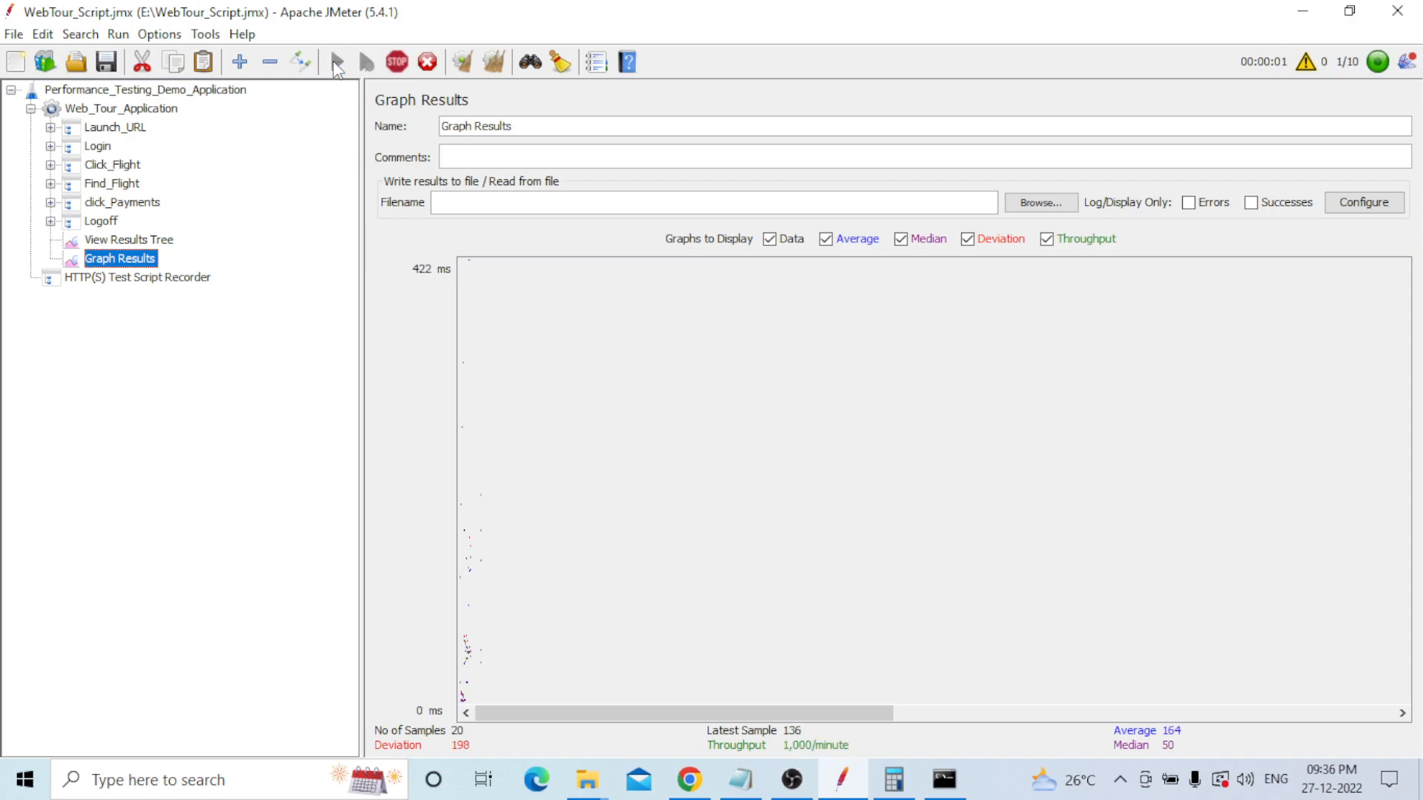
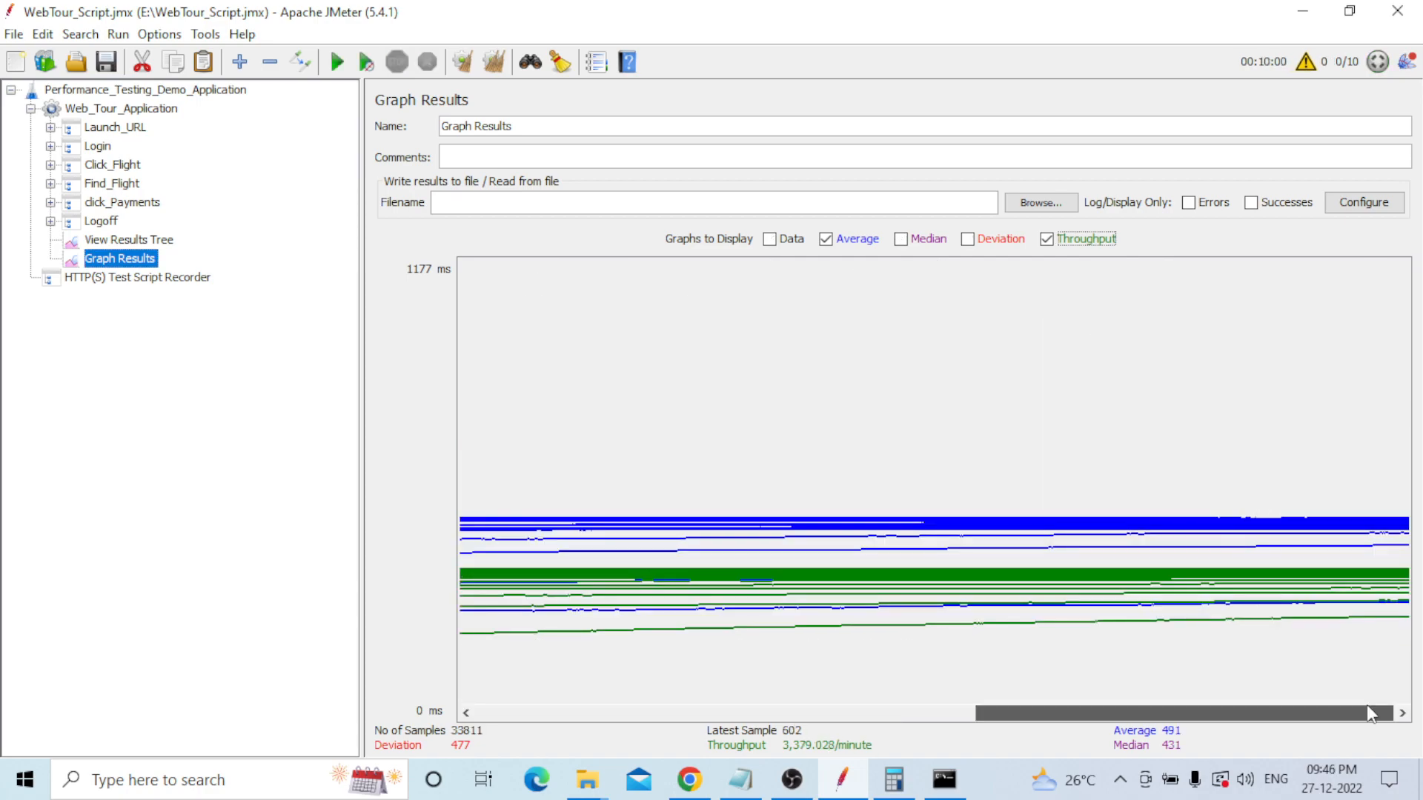
left_click_drag(1367, 705, 772, 643)
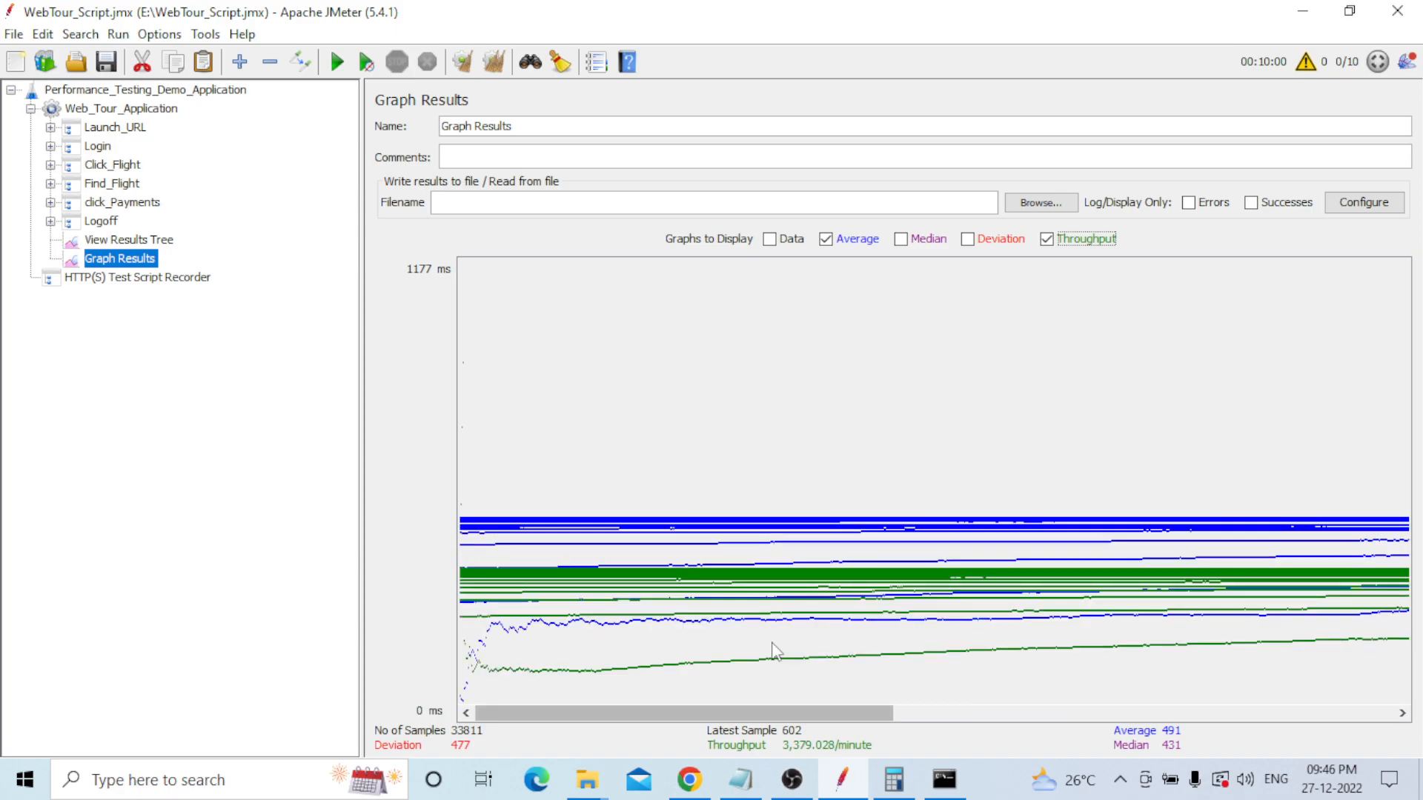